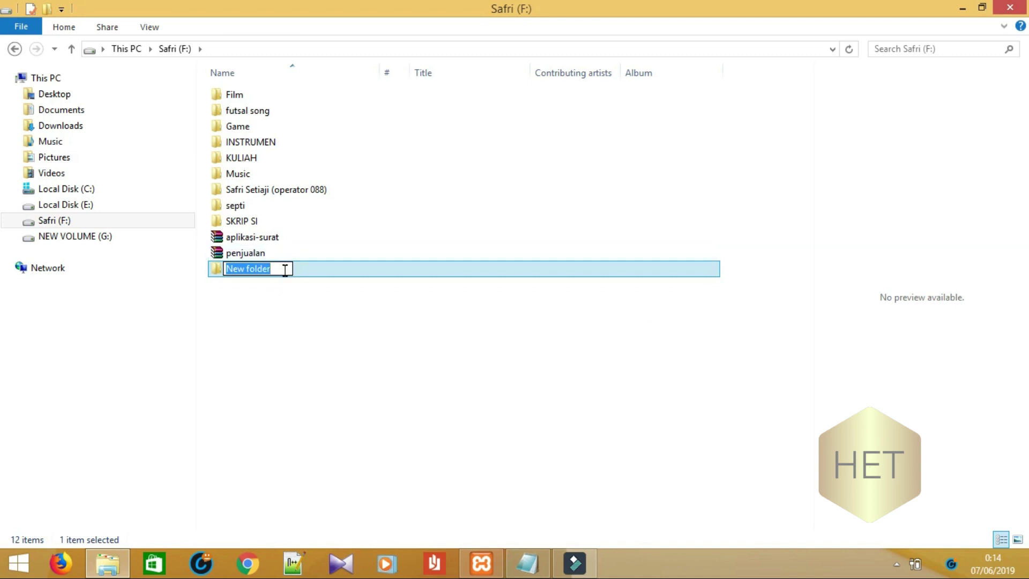
Keep the default name for the new folder on drive F: and open the folder
click(263, 292)
click(261, 280)
double_click(260, 275)
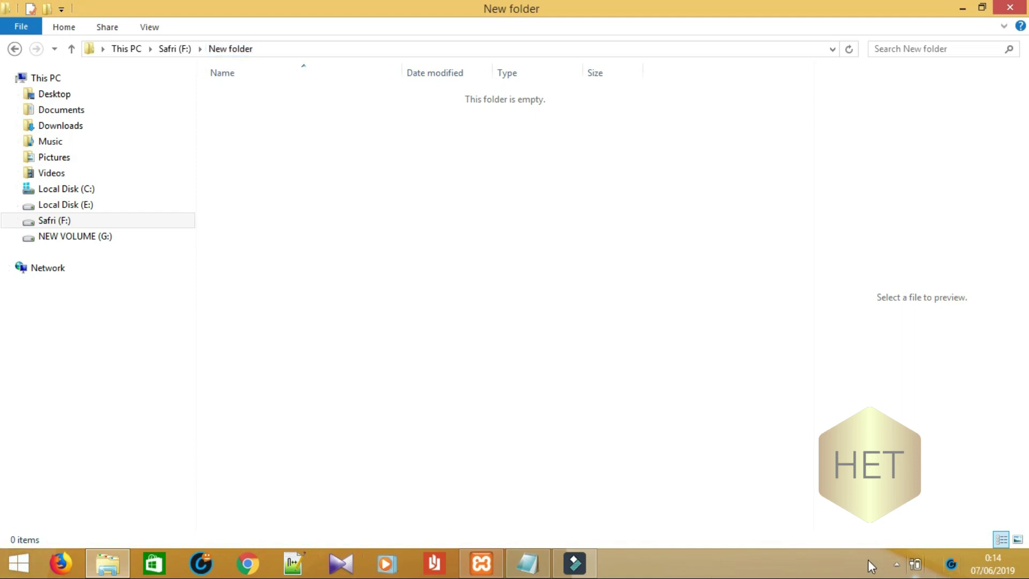
click(898, 563)
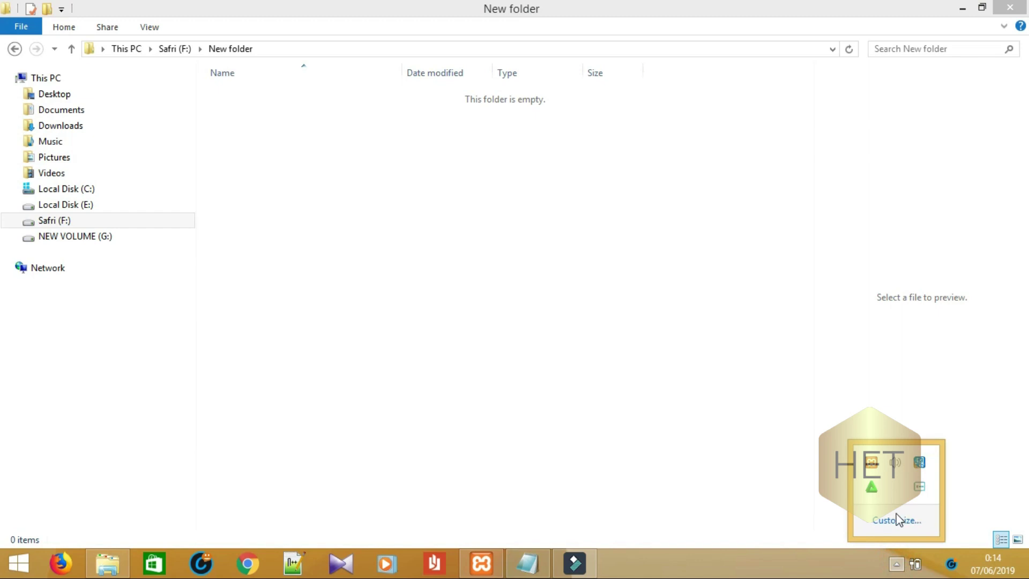
click(746, 478)
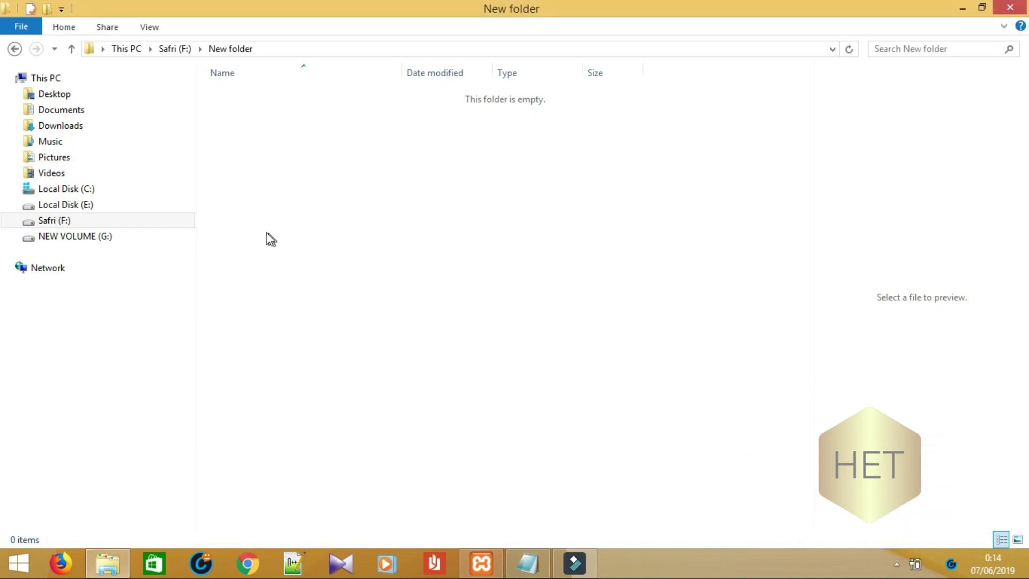
Open a second File Explorer window and arrange it side by side with the New folder window
right_click(112, 558)
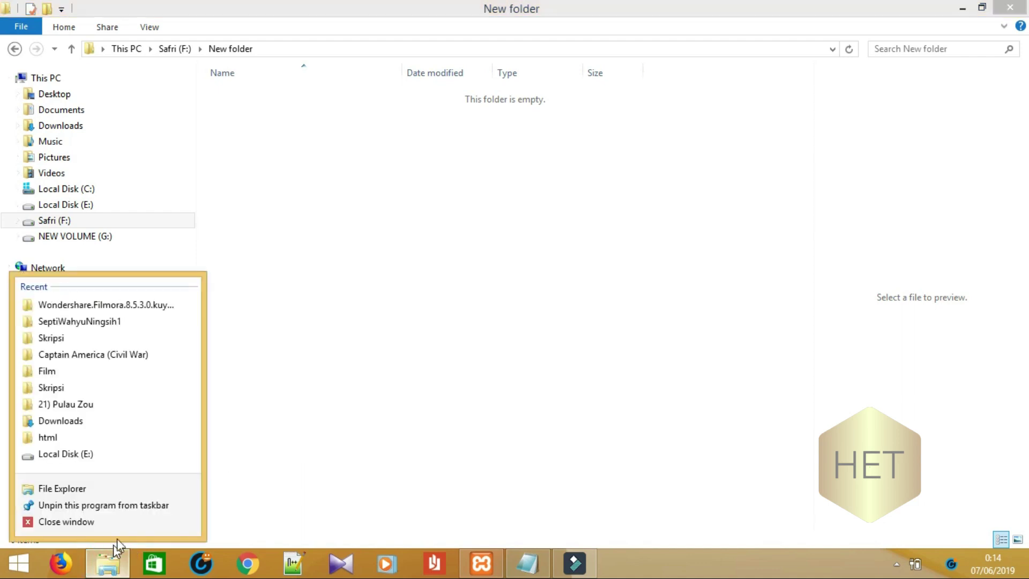
click(115, 490)
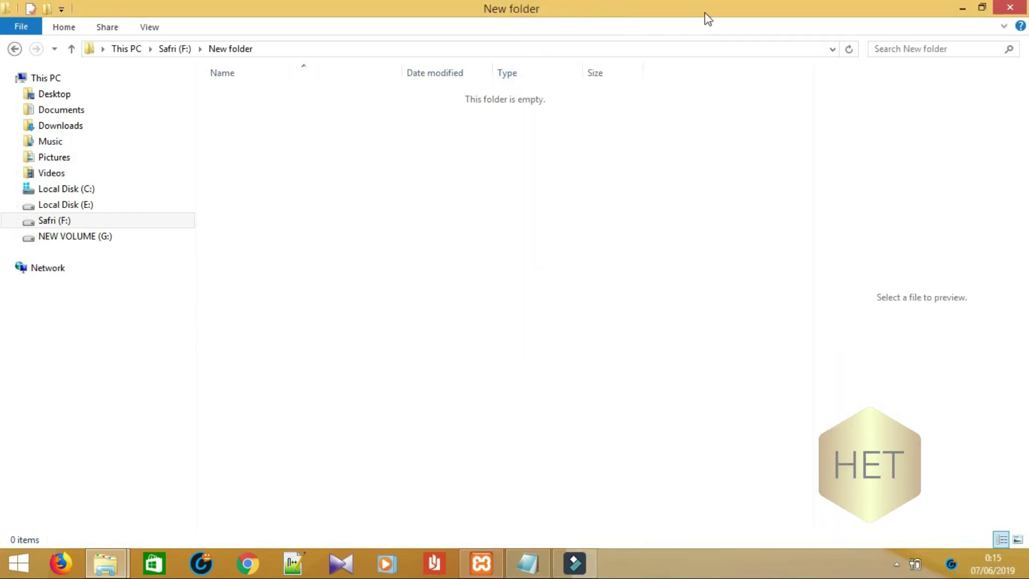
drag(706, 22, 11, 292)
drag(3, 220, 2, 91)
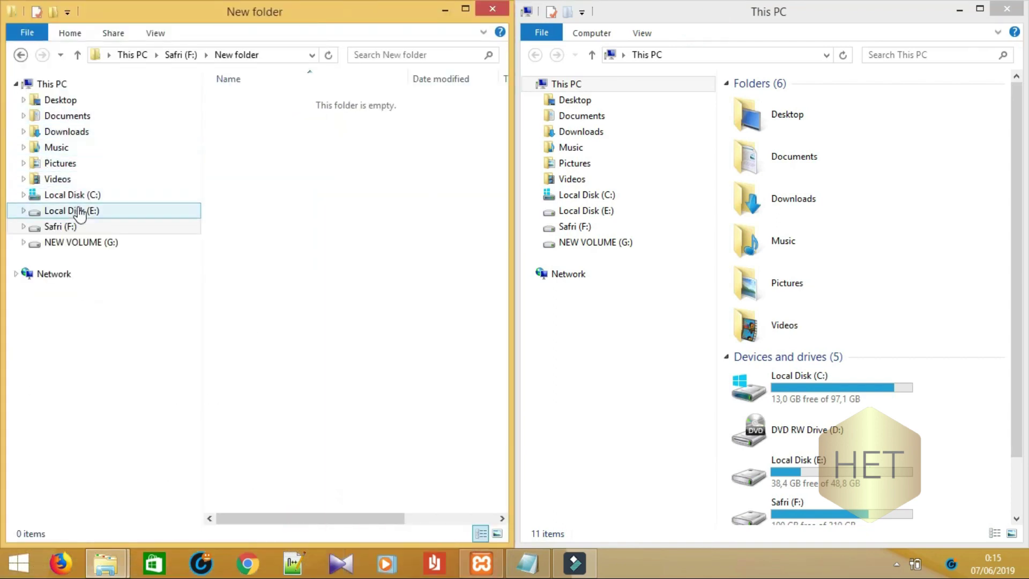
Copy all folders from Documents into New folder on drive F: and minimize the copy progress window
click(608, 119)
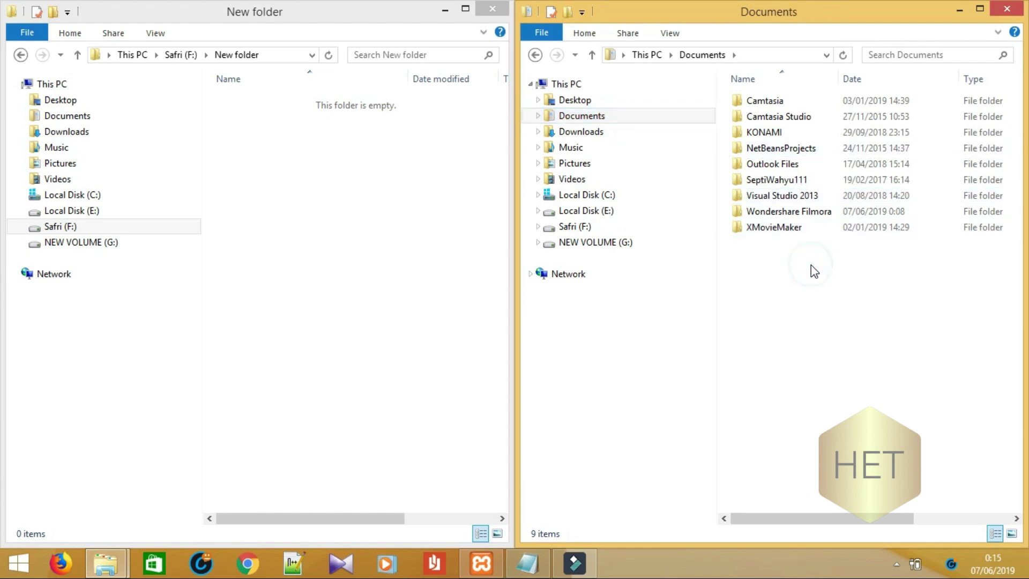
drag(811, 264, 750, 93)
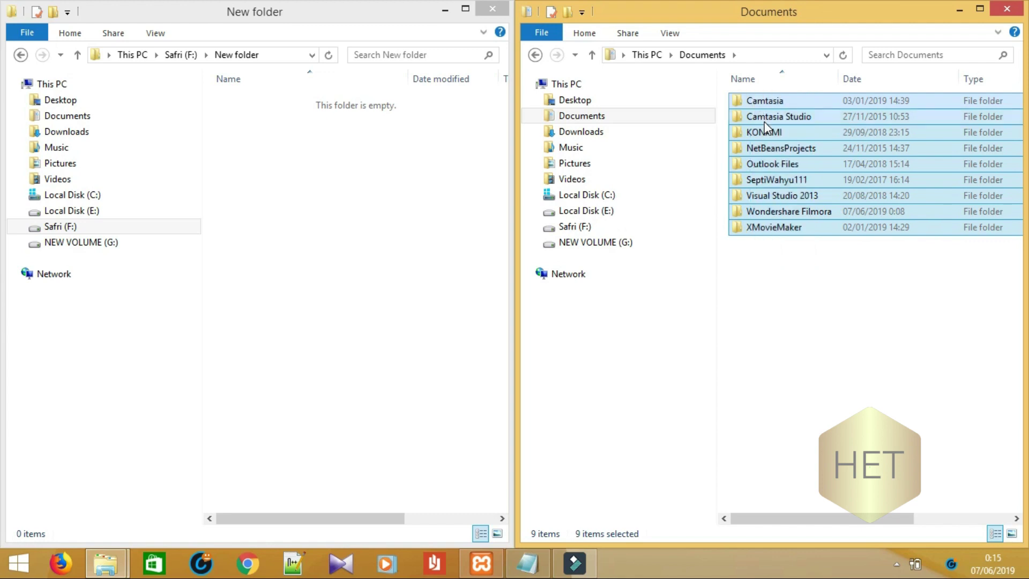
right_click(765, 127)
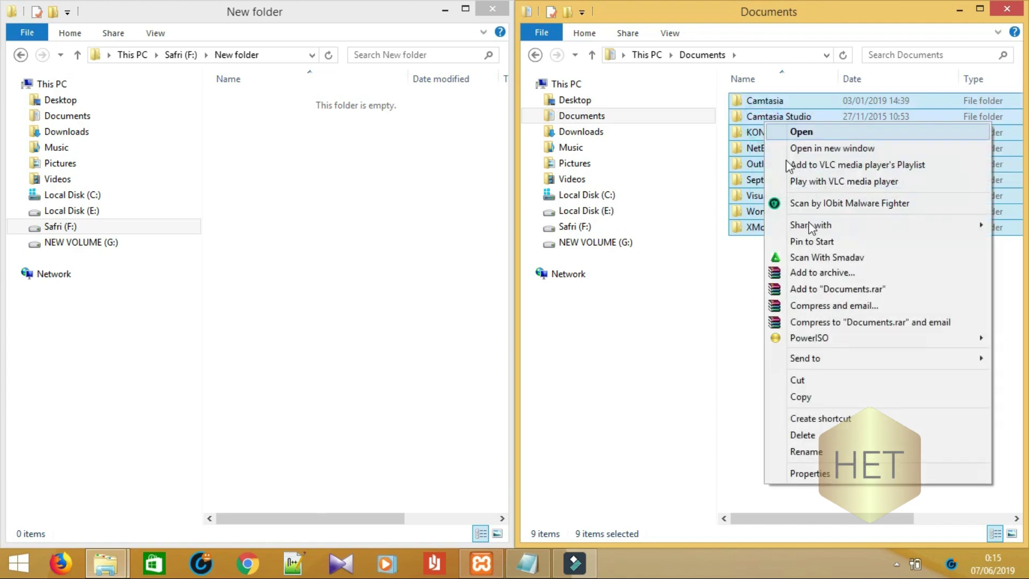
click(804, 397)
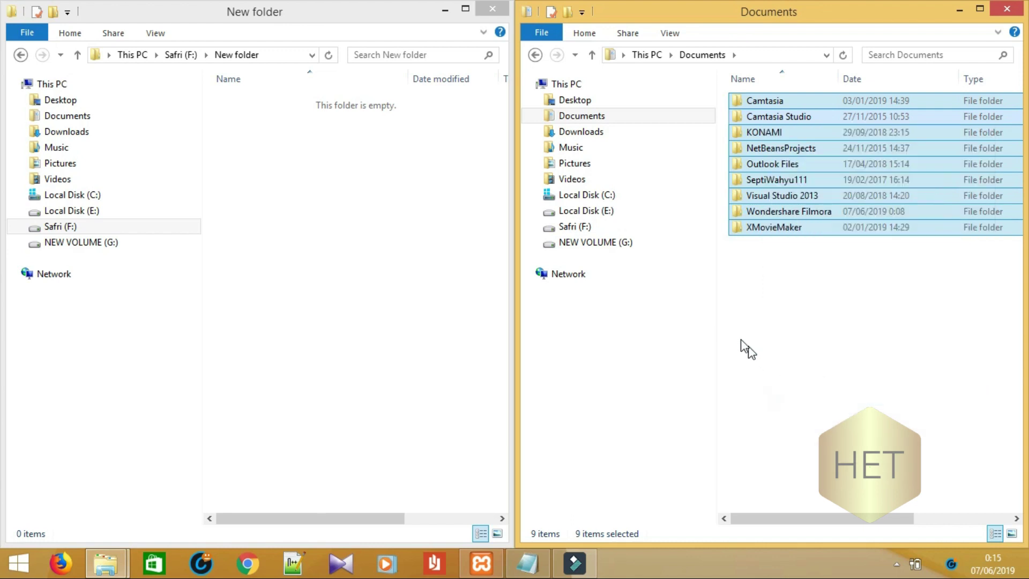
click(326, 260)
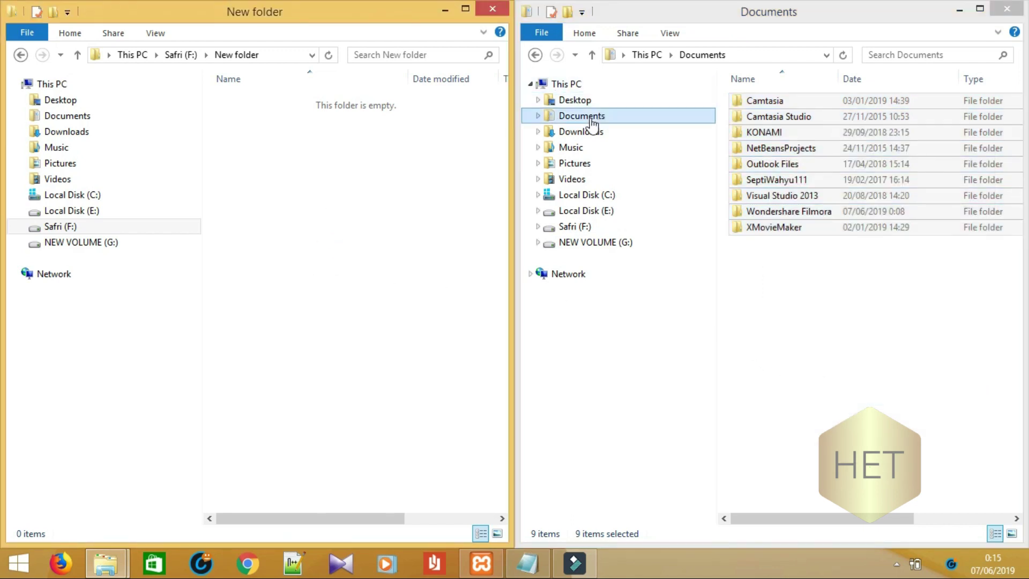
right_click(317, 172)
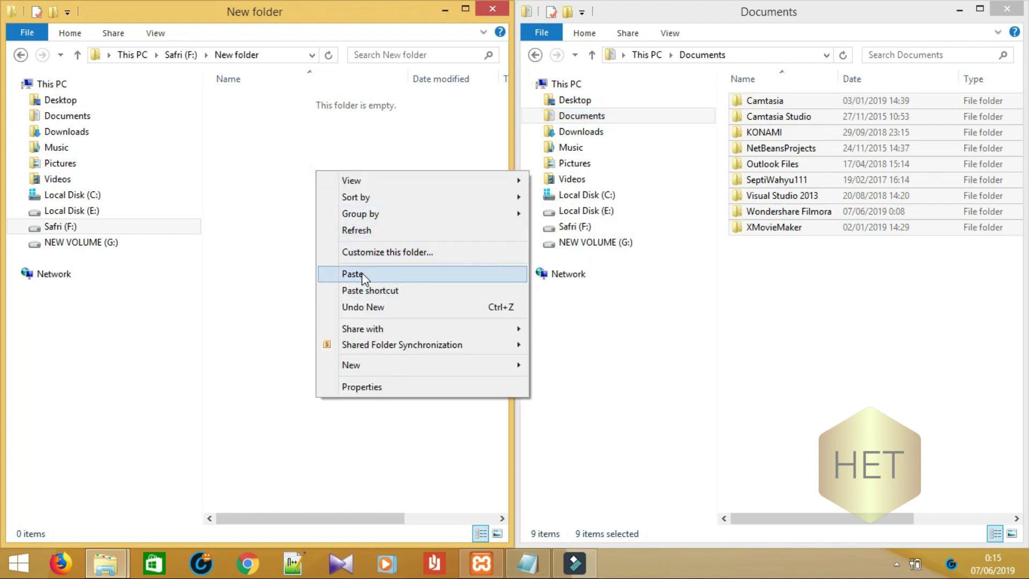
click(362, 273)
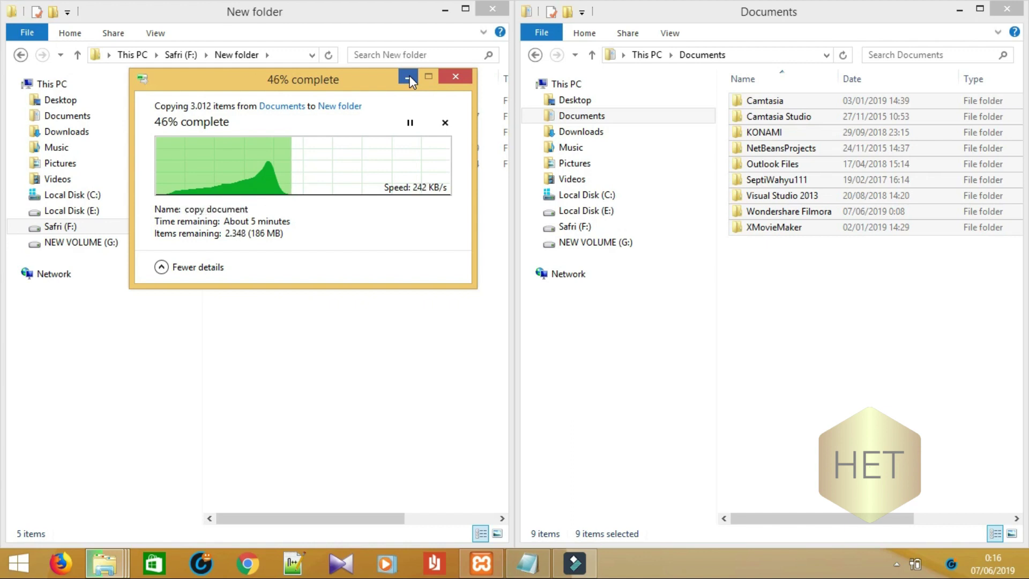
click(408, 78)
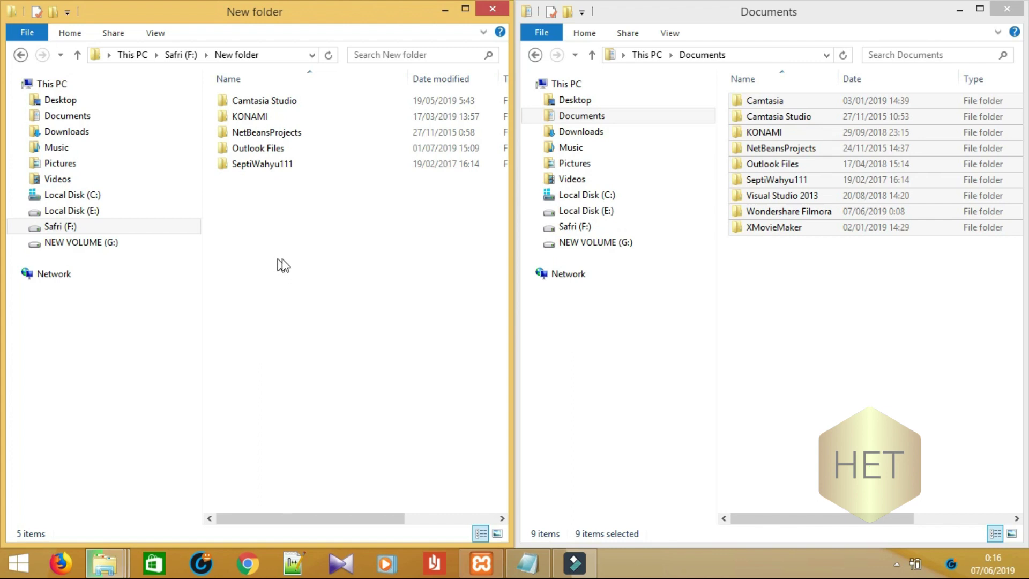
Look through the contents of Videos and Downloads in the second File Explorer window
click(586, 184)
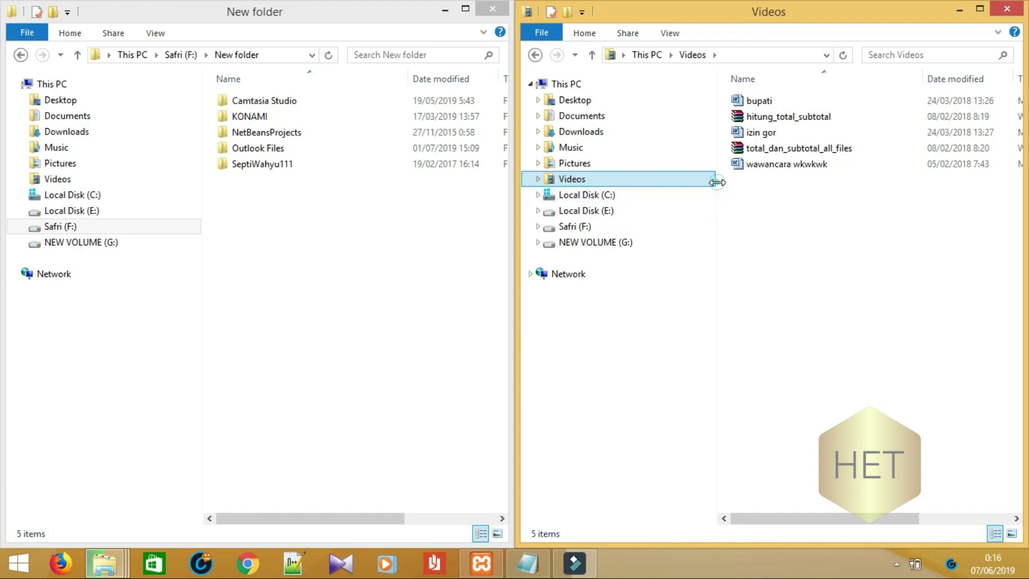
drag(717, 183, 707, 156)
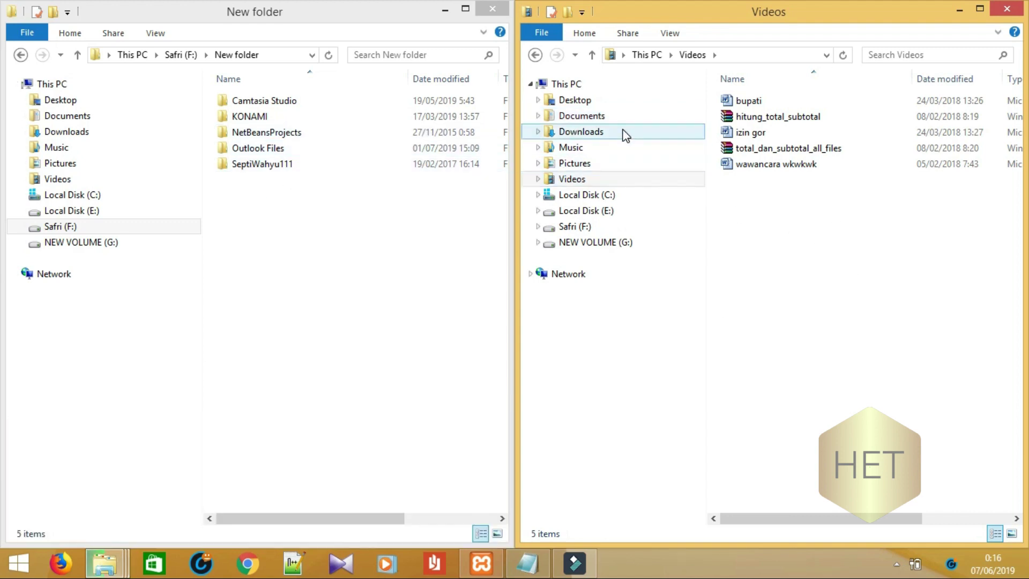
click(609, 128)
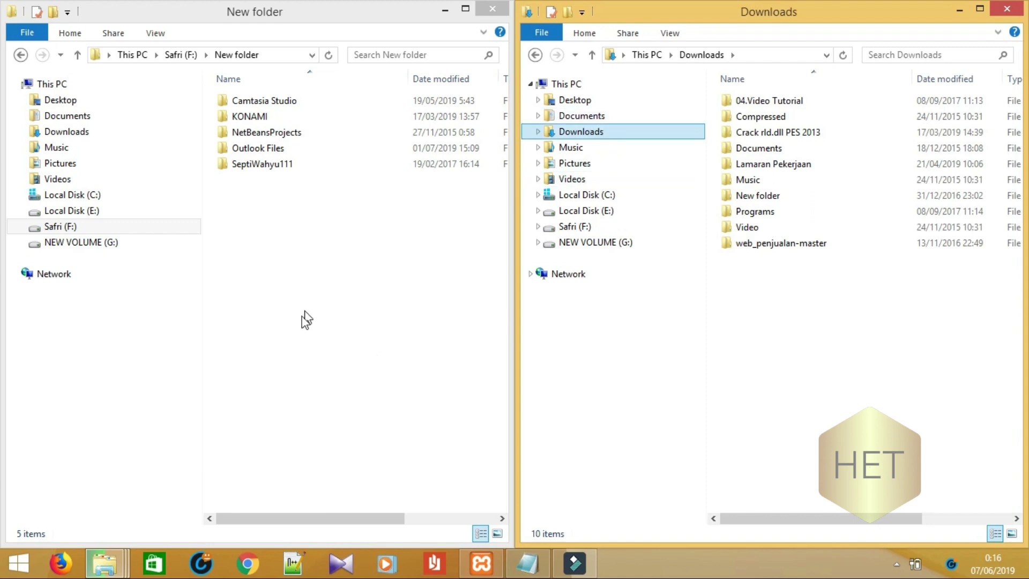
right_click(290, 326)
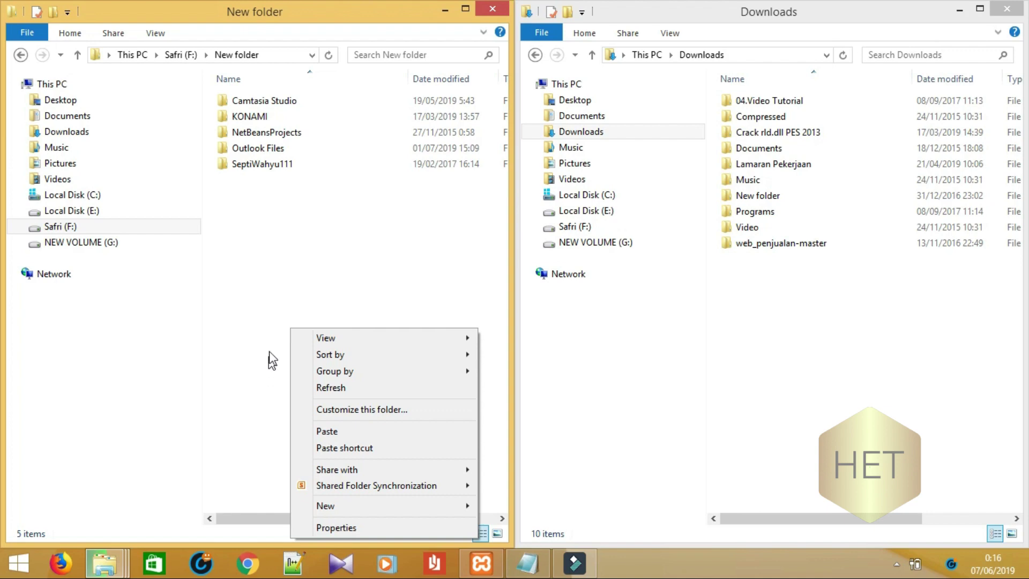
click(296, 260)
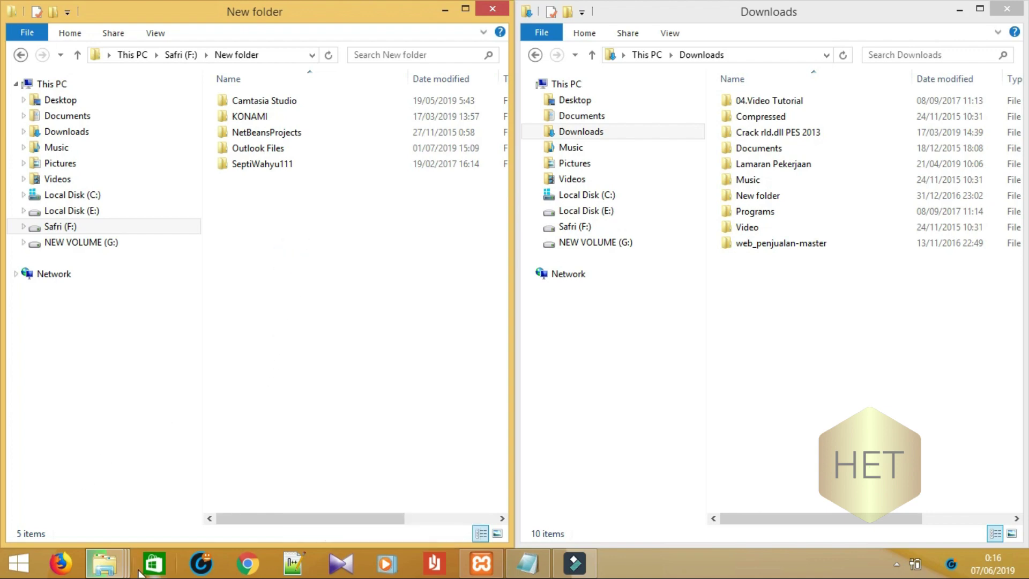
Bring back the minimized copy progress window, let the copy finish, and deselect the pasted folders
mouse_move(121, 565)
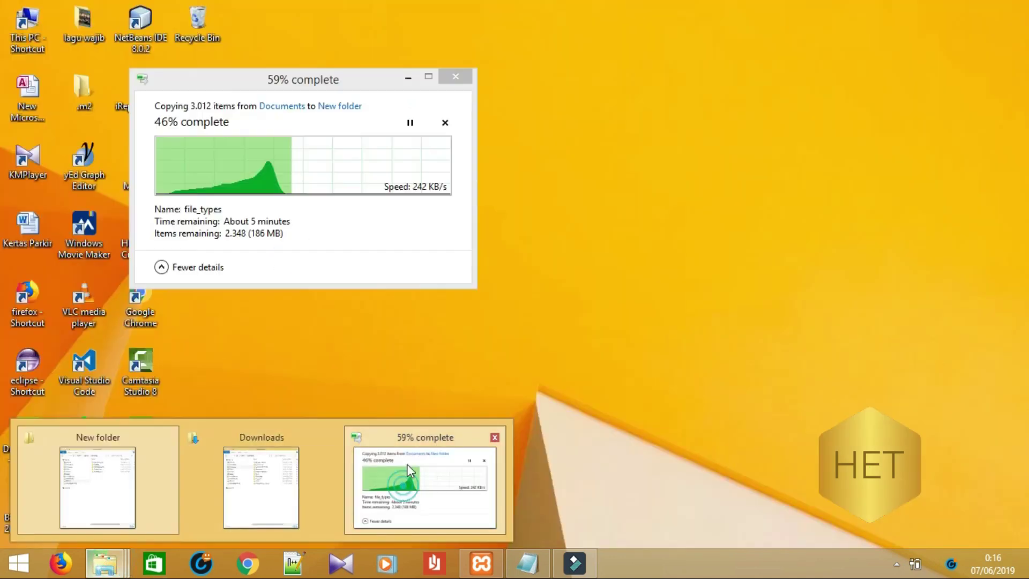
click(407, 464)
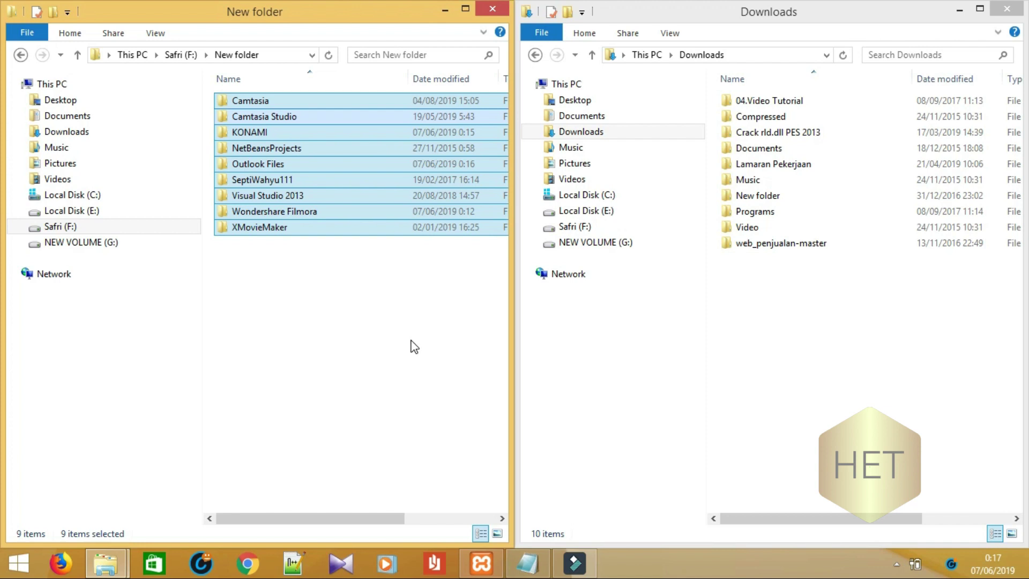
click(338, 326)
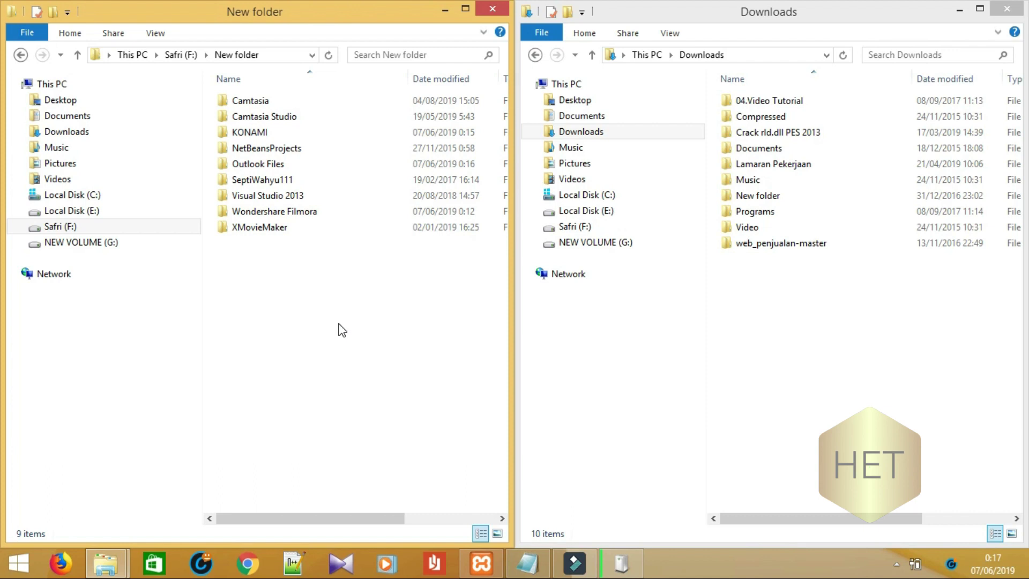
Create a subfolder named "documents" inside New folder on drive F:
right_click(316, 327)
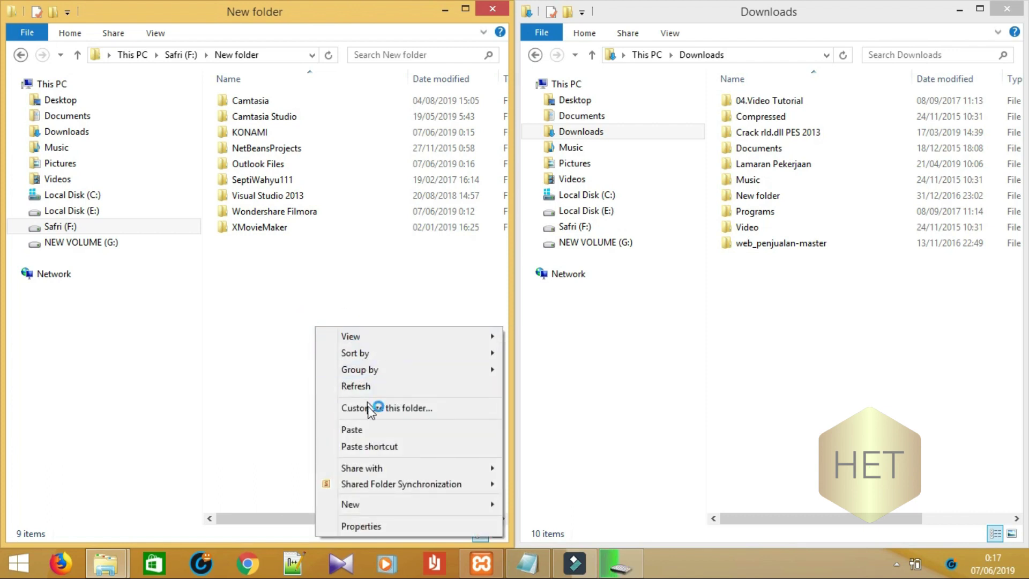
mouse_move(484, 506)
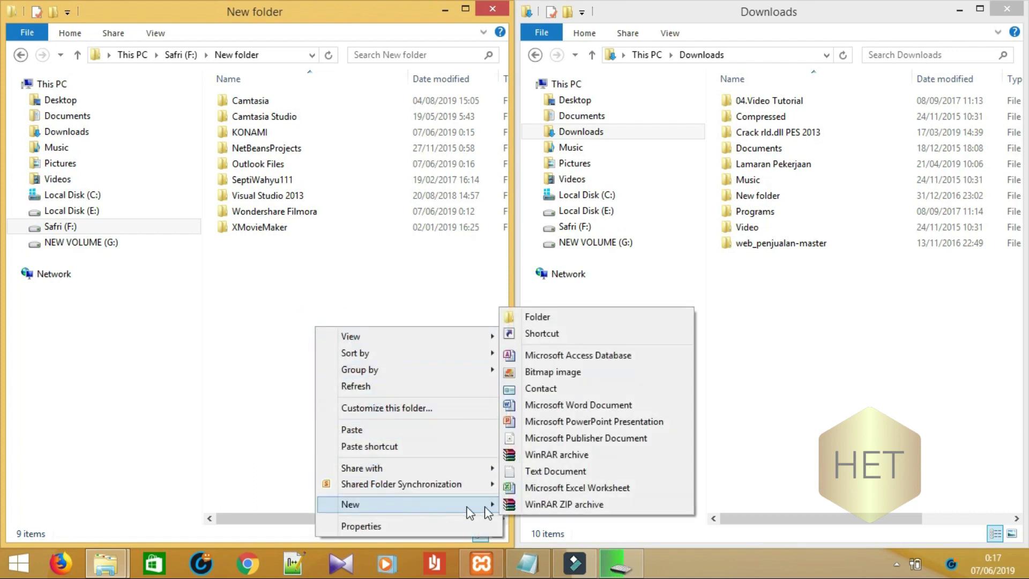
click(584, 320)
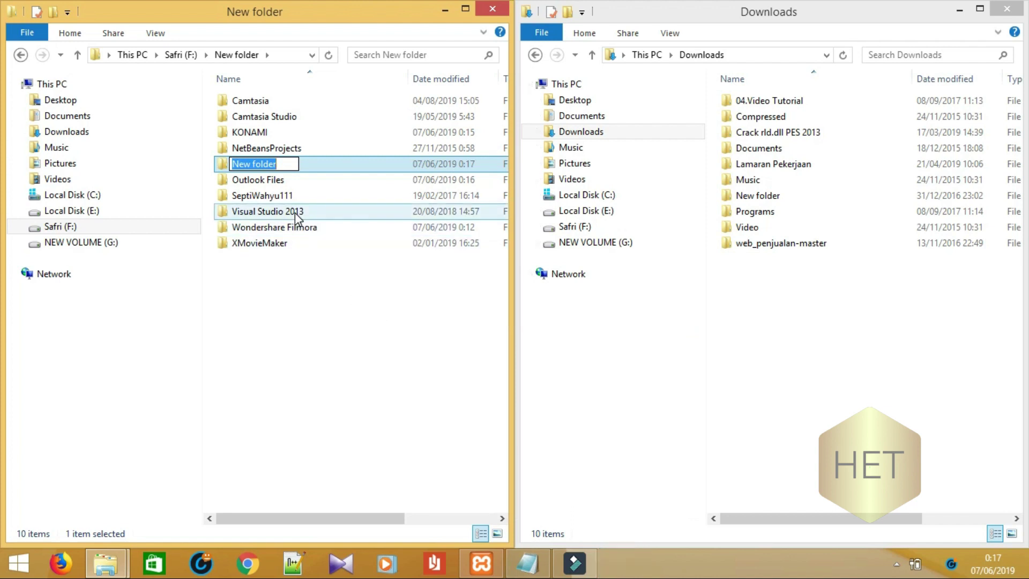
text(d)
text(o)
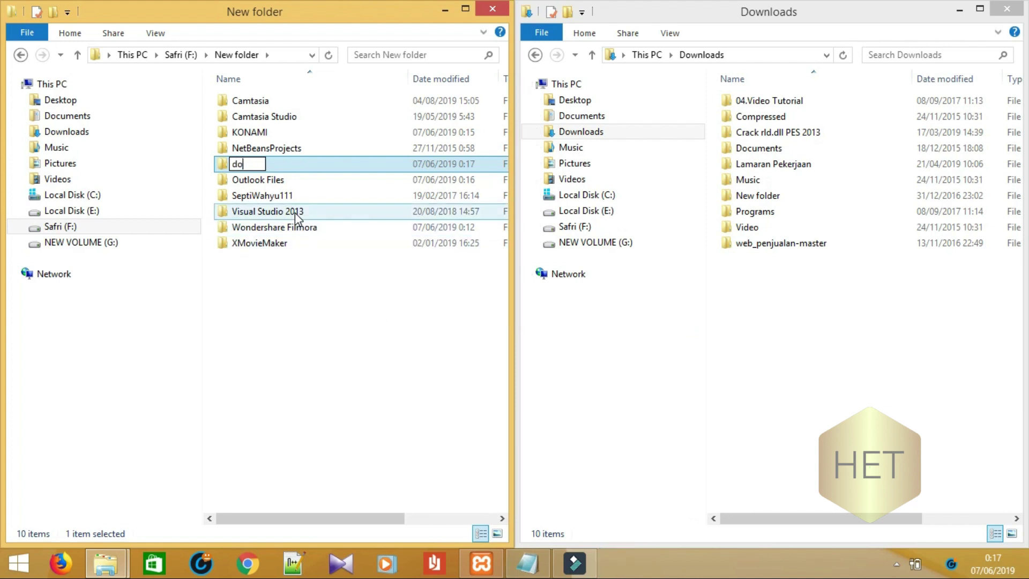
text(cuments)
click(292, 295)
Move the folders from KONAMI through XMovieMaker into the documents subfolder
click(281, 149)
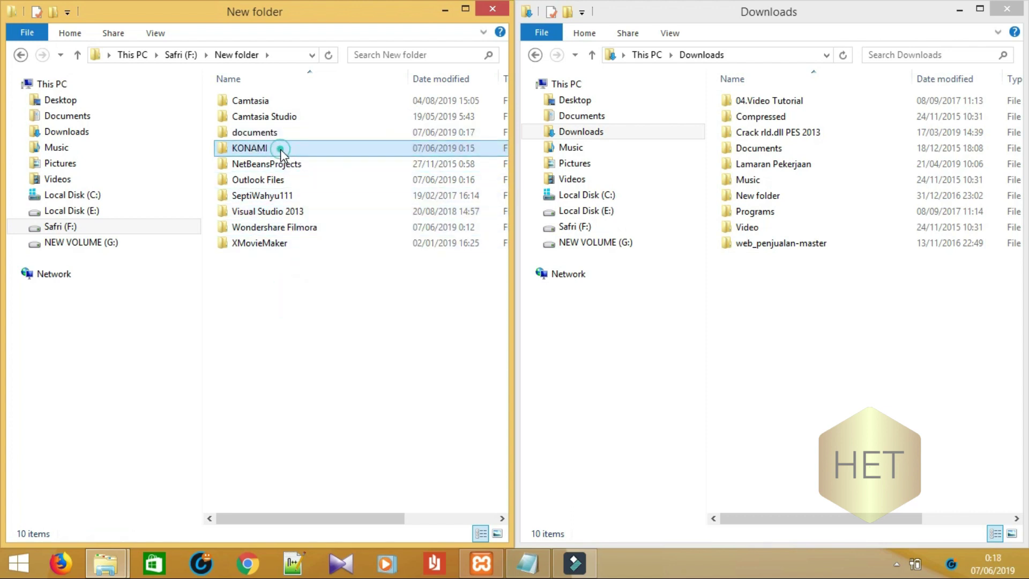
click(265, 253)
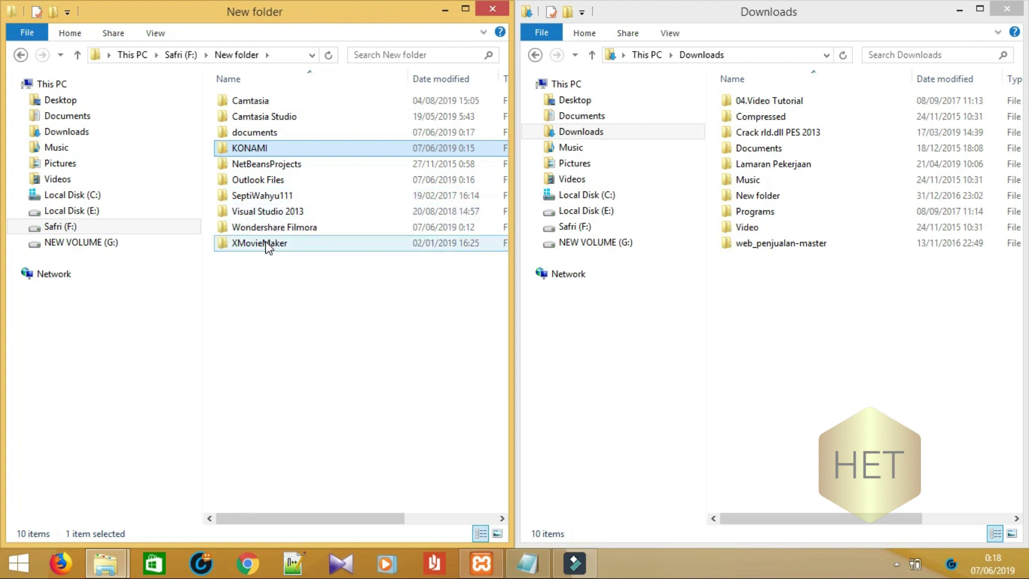
shift+click(267, 244)
drag(268, 177, 254, 129)
Move the Camtasia and Camtasia Studio folders into the documents subfolder
click(258, 100)
click(259, 102)
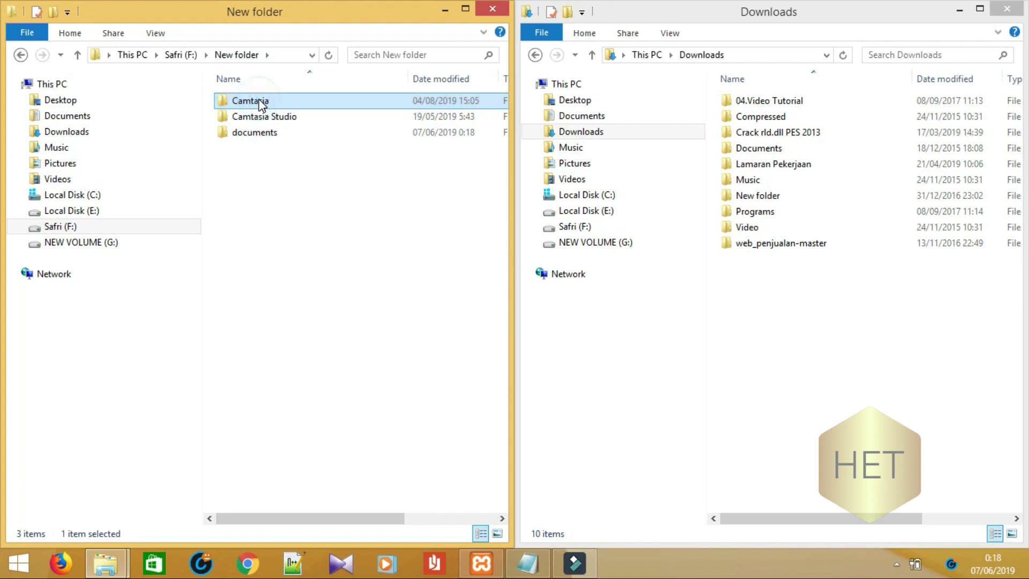
shift+click(258, 115)
drag(259, 114, 263, 134)
click(313, 173)
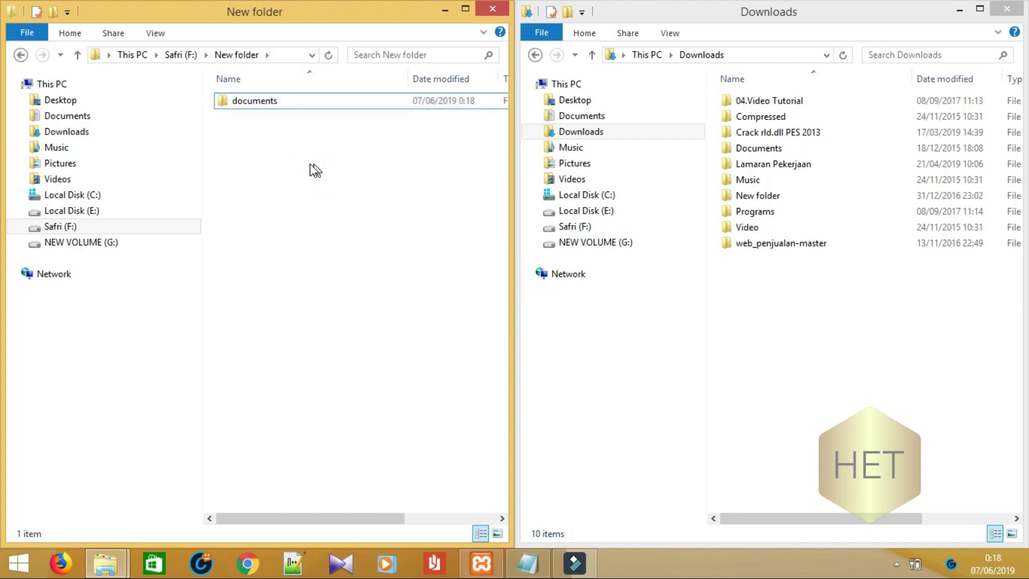
Create another subfolder named "downloads" beside the documents subfolder in New folder
right_click(295, 159)
mouse_move(375, 354)
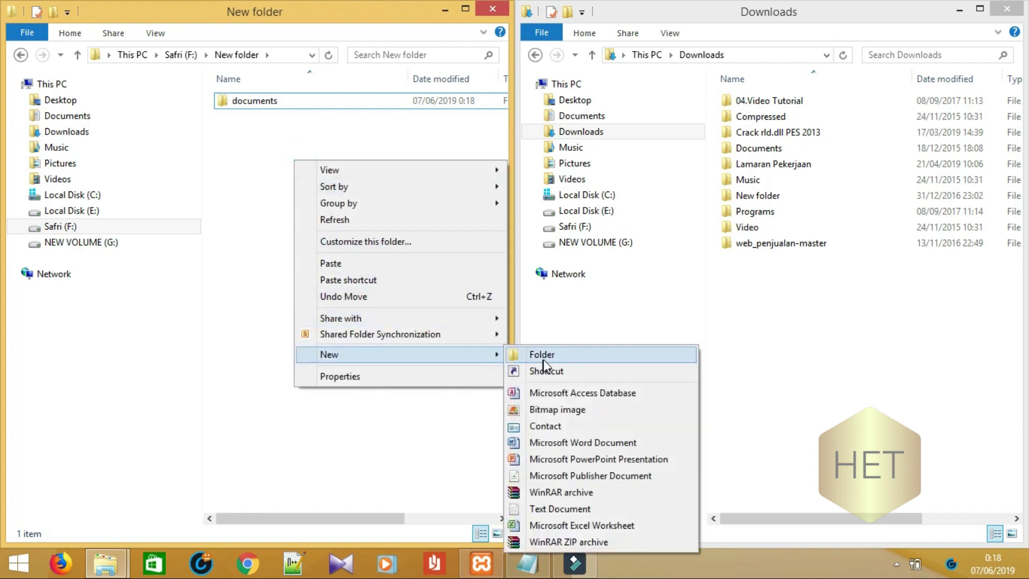
click(543, 358)
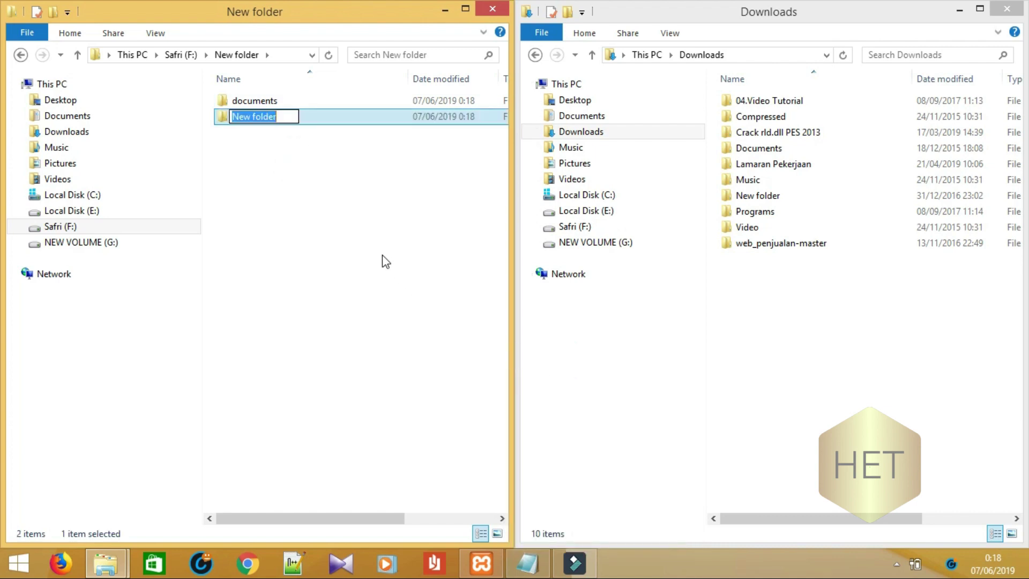
text(D)
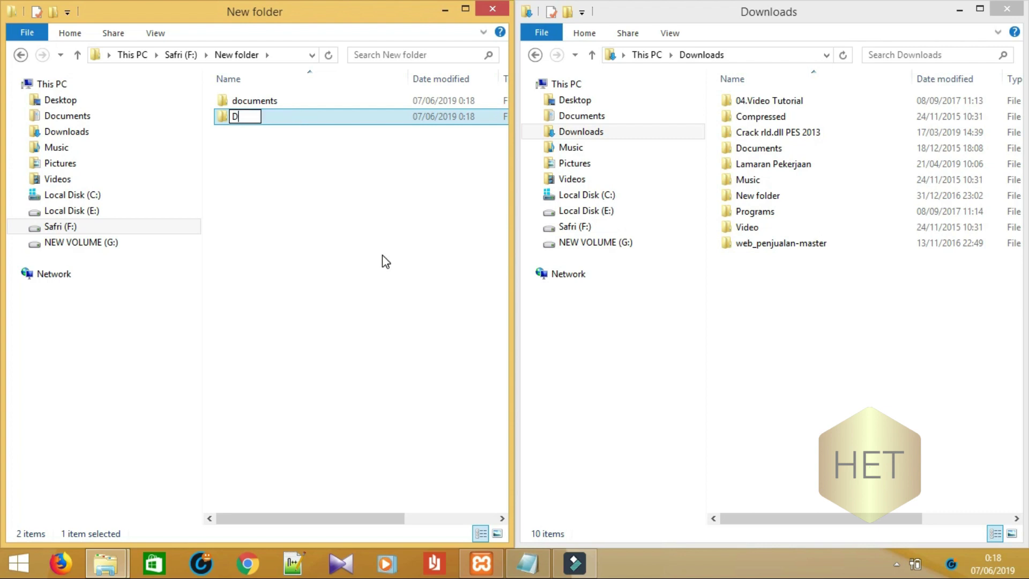
text(p:)
key(BackSpace)
key(BackSpace)
text(s)
click(361, 198)
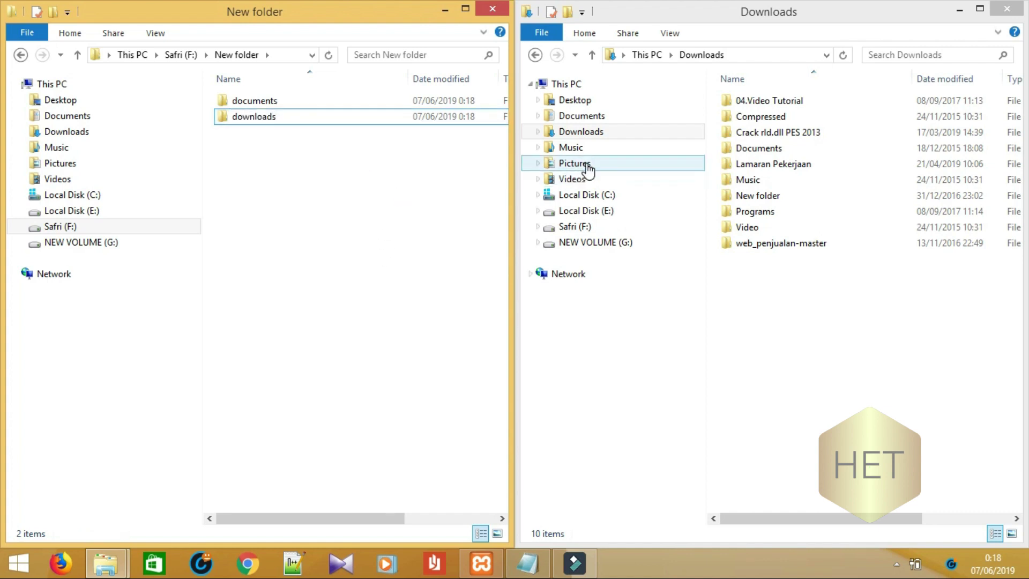
Copy all folders from Downloads of This PC into the downloads subfolder of New folder, leaving the copy progress window minimized
click(591, 134)
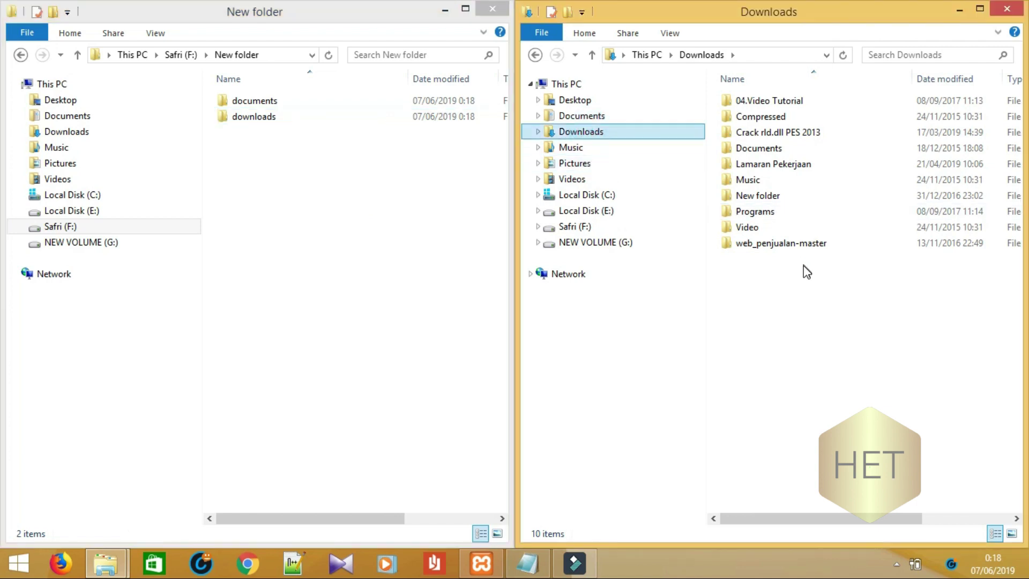
drag(802, 265, 798, 92)
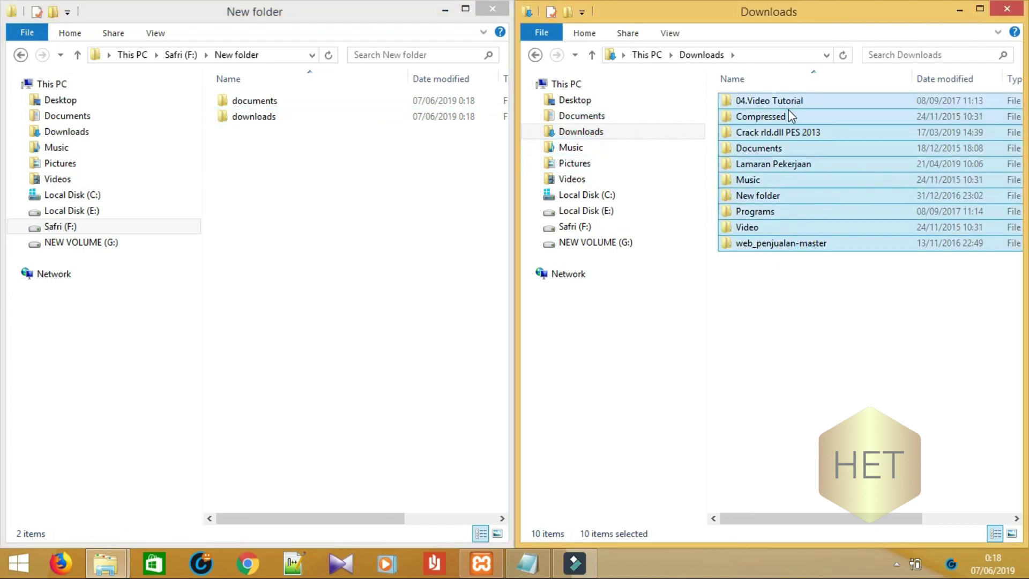
right_click(788, 109)
mouse_move(843, 346)
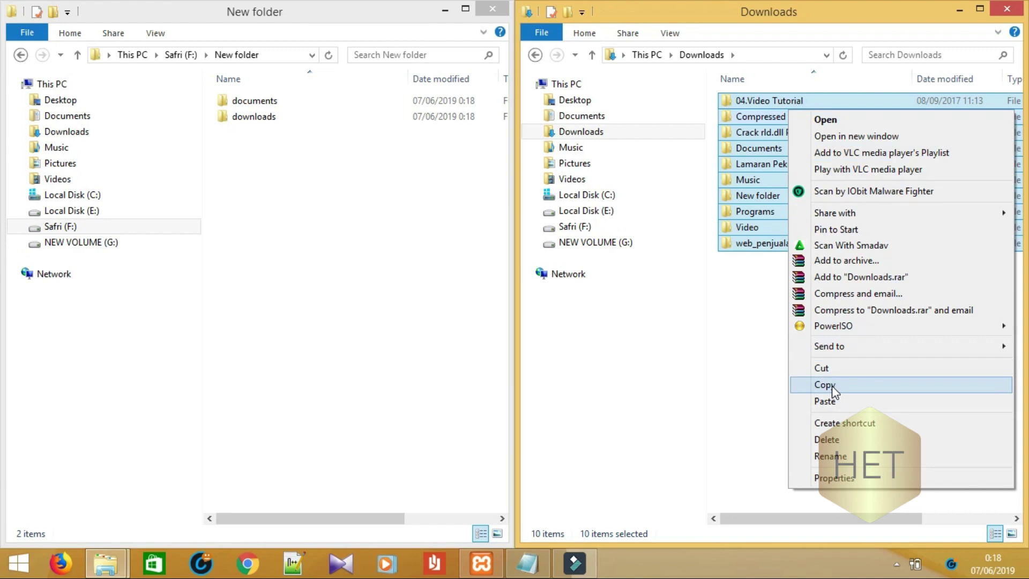
click(836, 385)
double_click(271, 117)
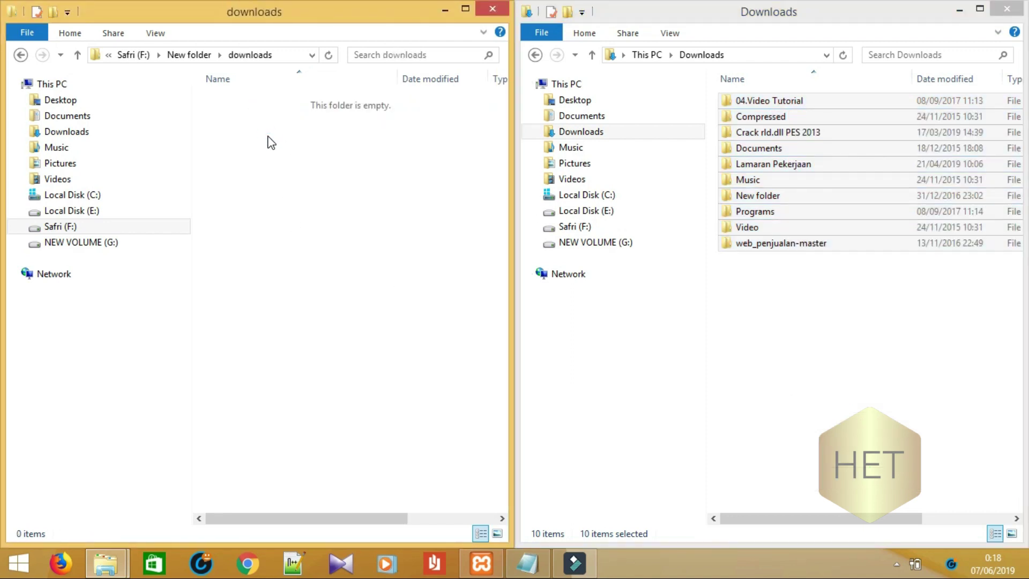
key(ctrl+v)
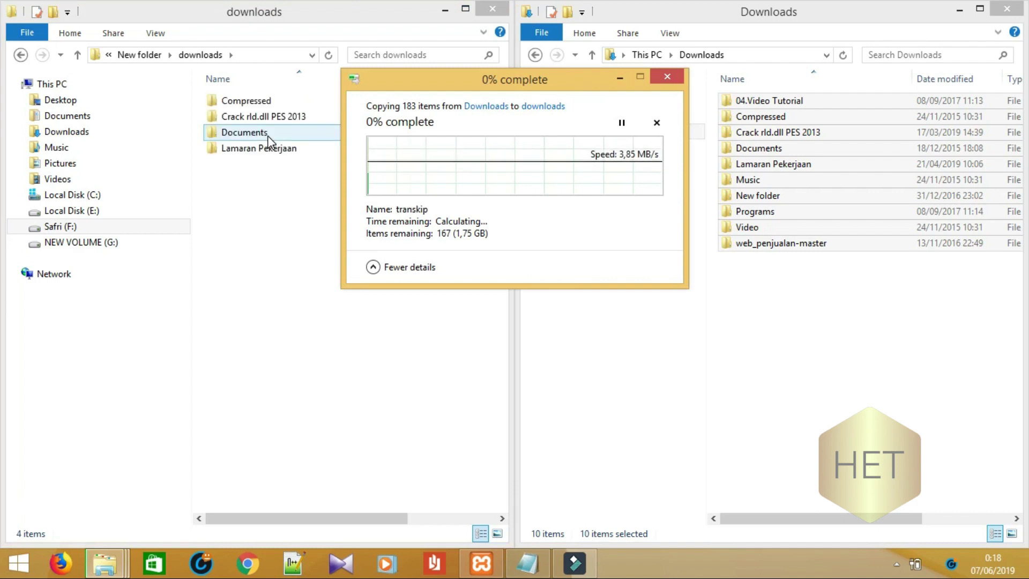
click(624, 76)
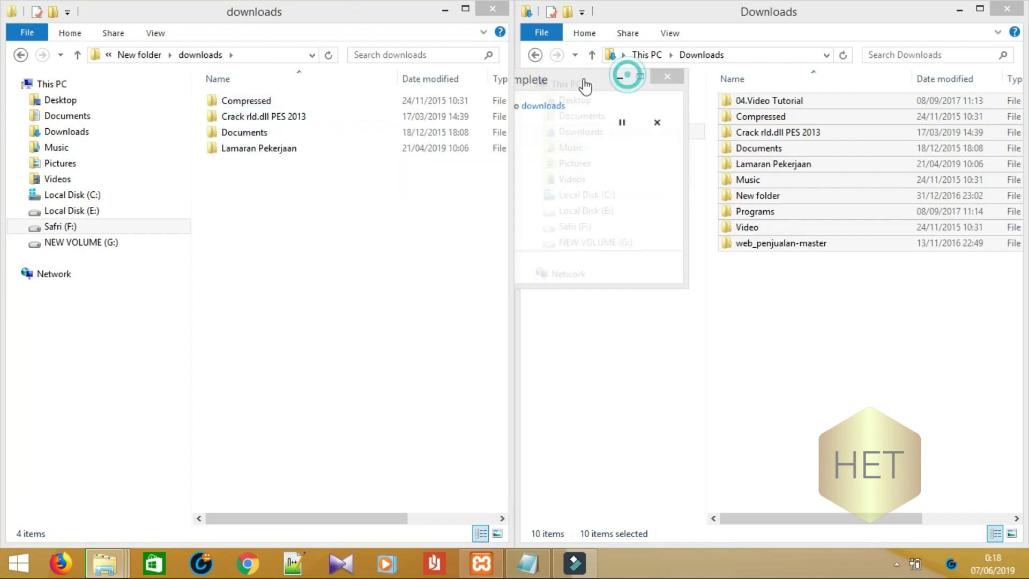
Return to New folder on drive F: and copy the Music folder of This PC into it, minimizing the progress window
click(20, 55)
click(351, 237)
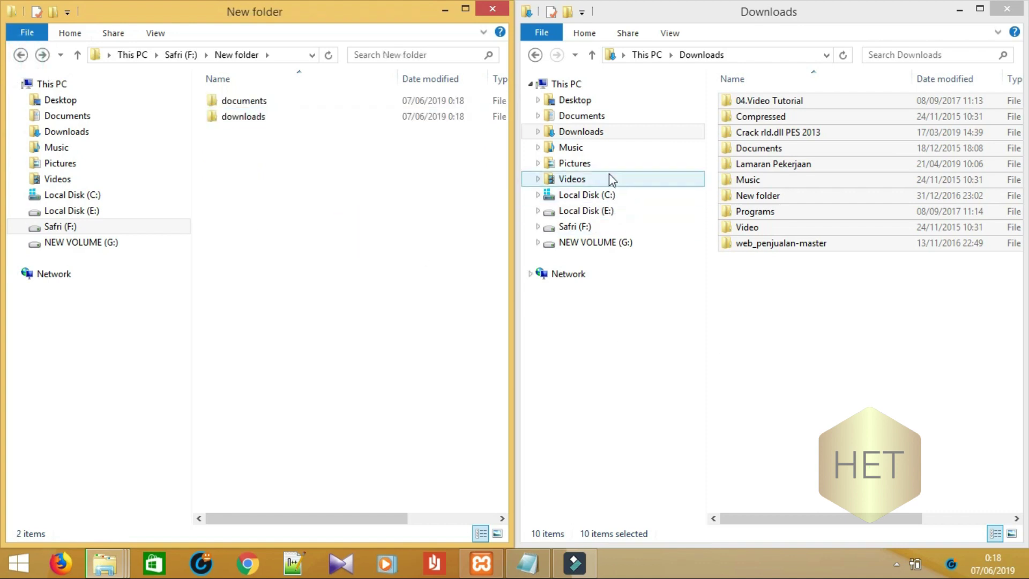
click(573, 148)
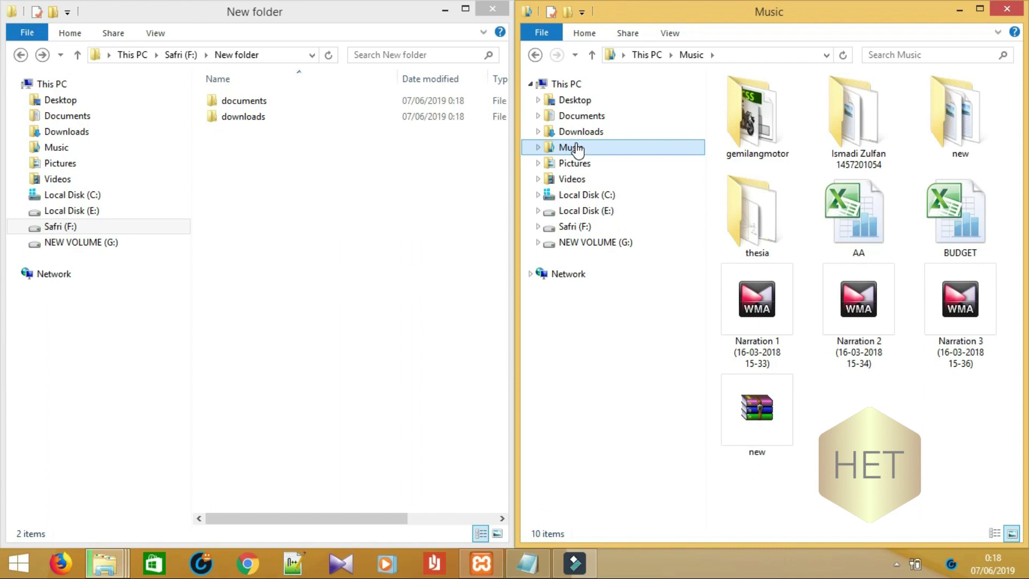
right_click(576, 149)
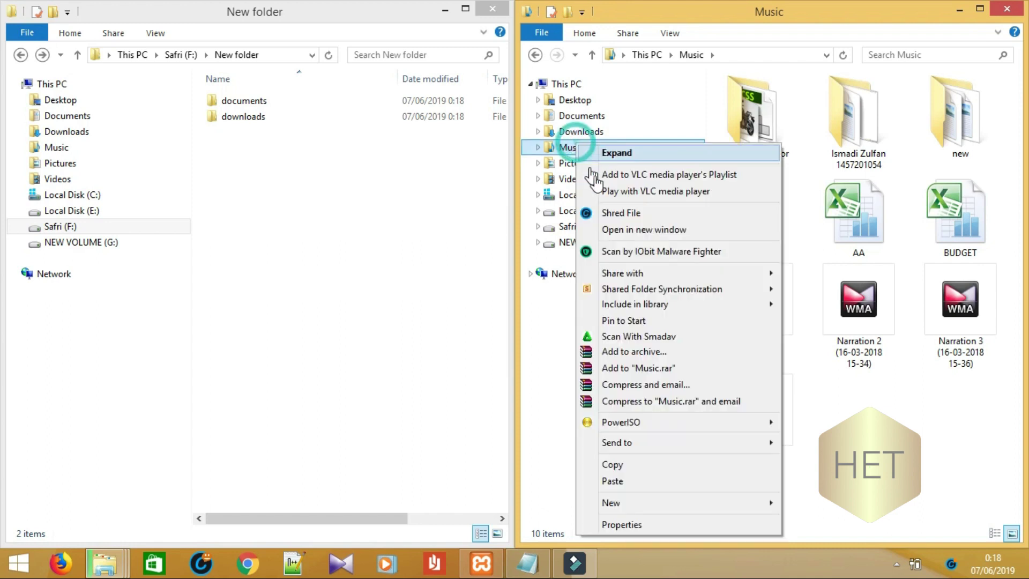
click(624, 466)
right_click(220, 152)
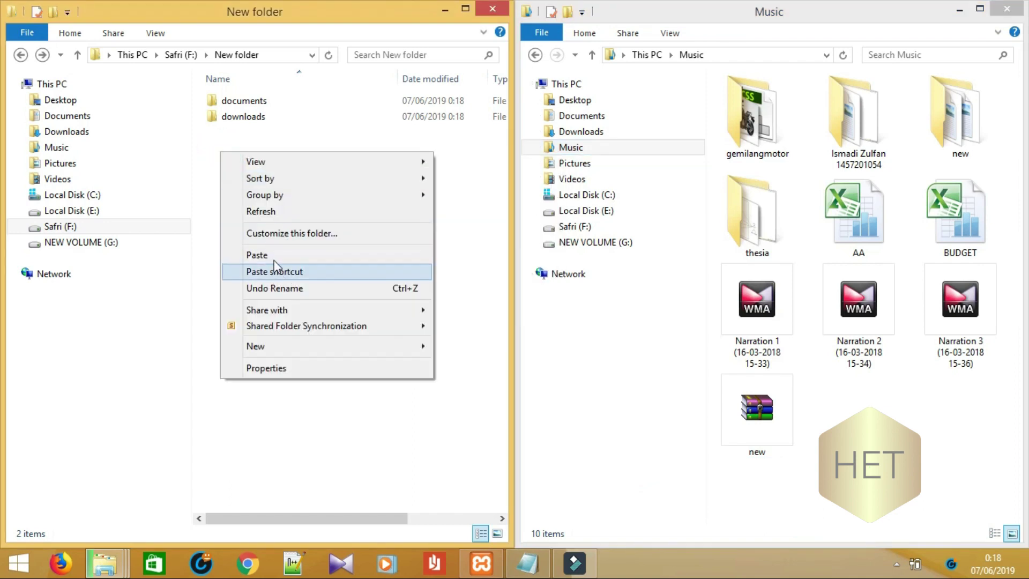
click(274, 257)
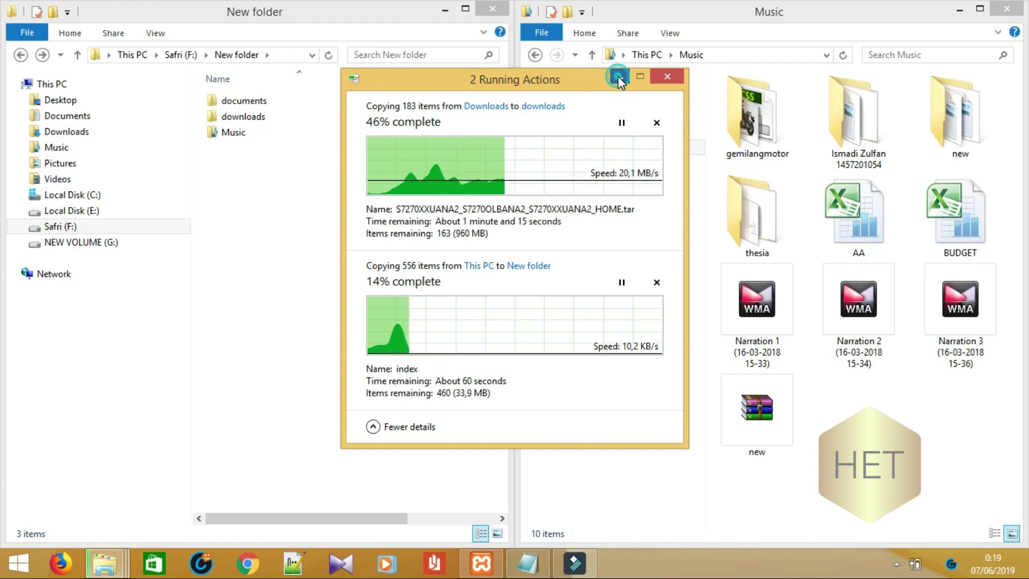
click(619, 78)
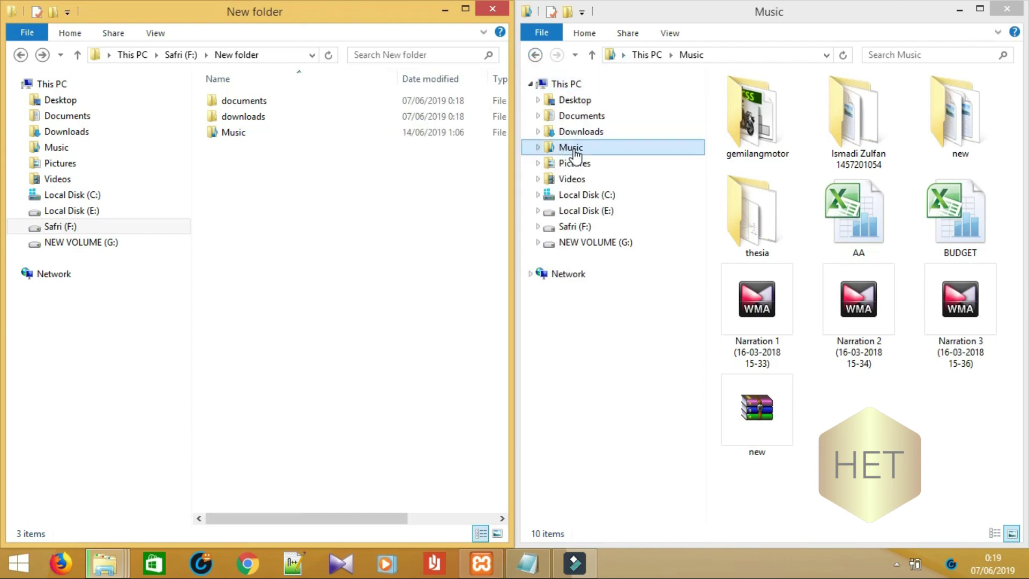
Copy the Pictures folder of This PC into New folder on drive F: and minimize the progress window
click(588, 167)
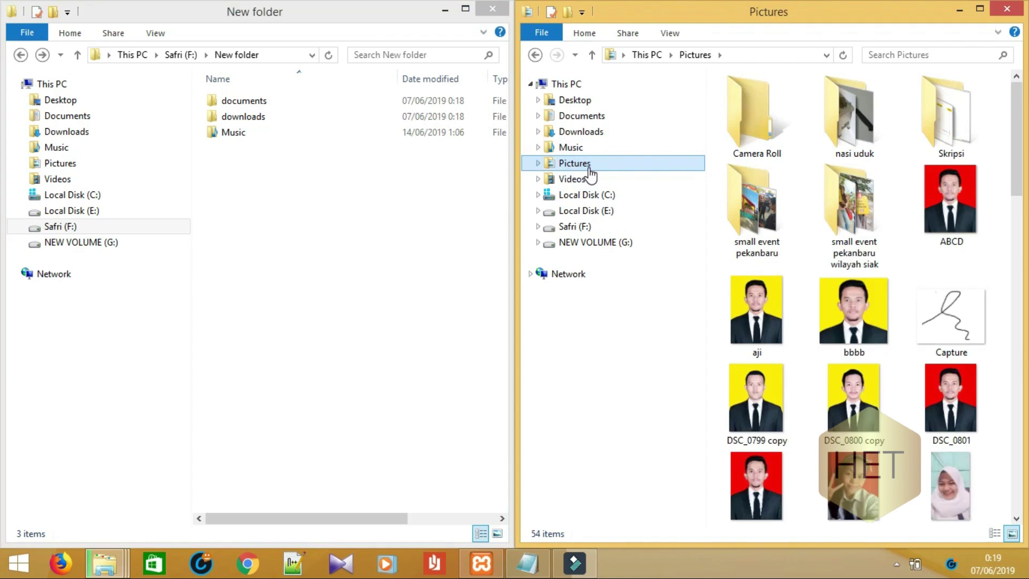
right_click(582, 168)
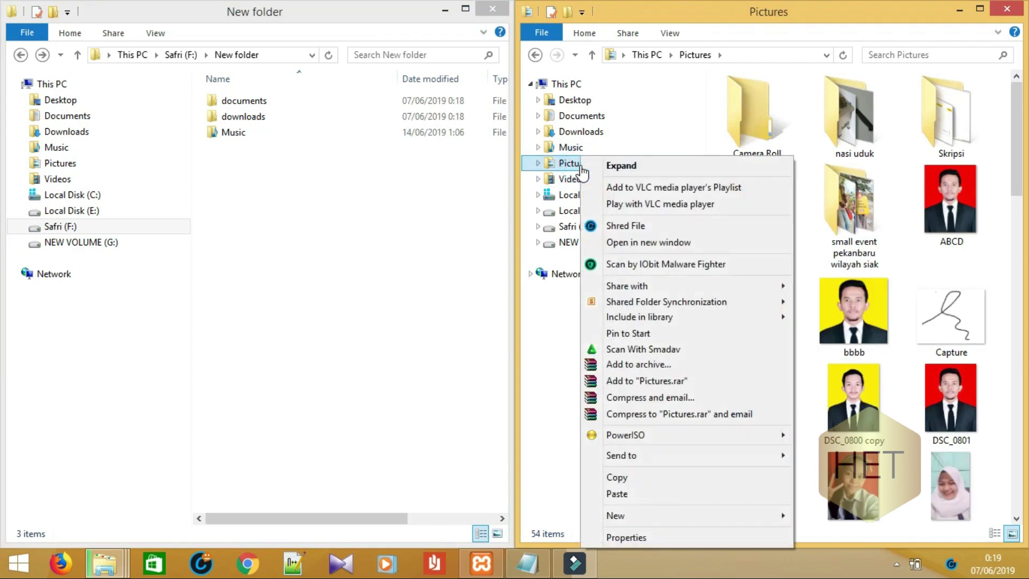
click(629, 478)
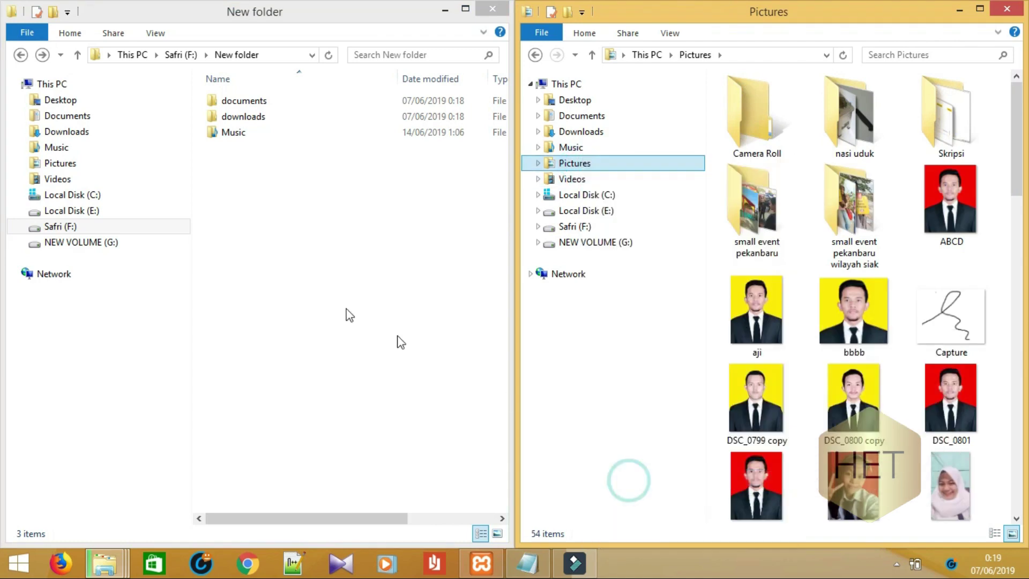
right_click(243, 192)
click(294, 295)
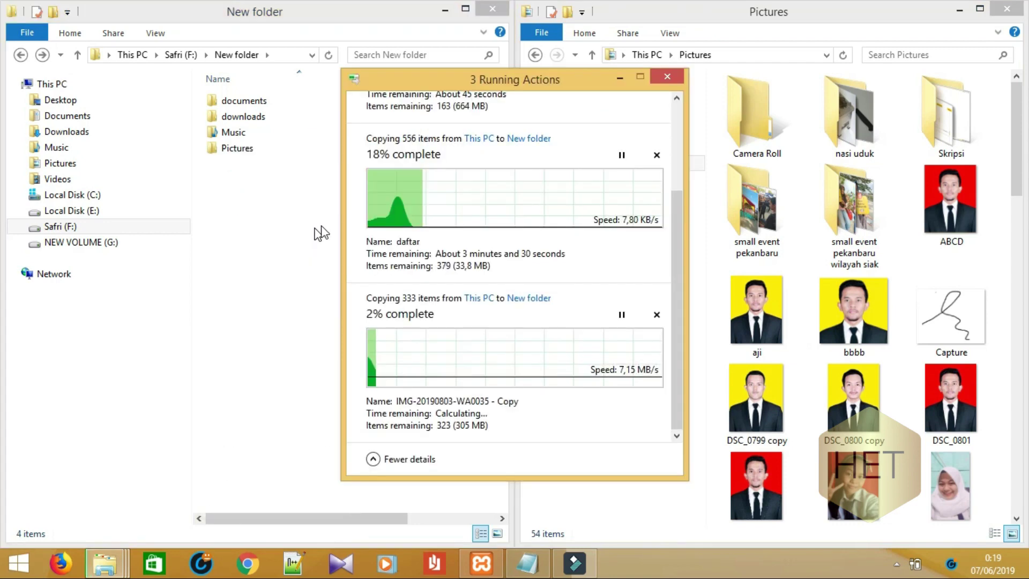
click(621, 80)
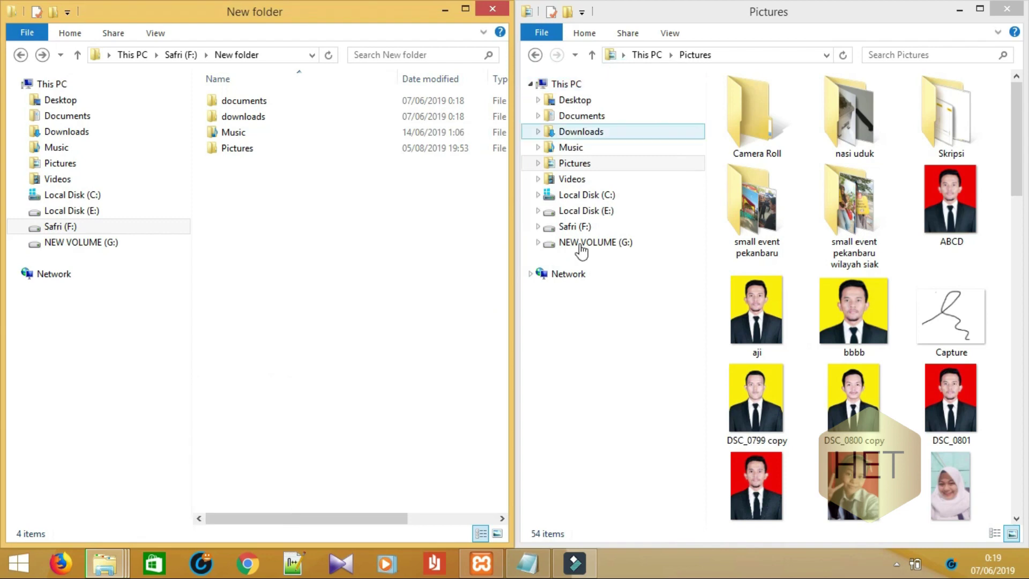
Copy the Videos folder of This PC into New folder, review the running copy operations and minimize their window
click(586, 181)
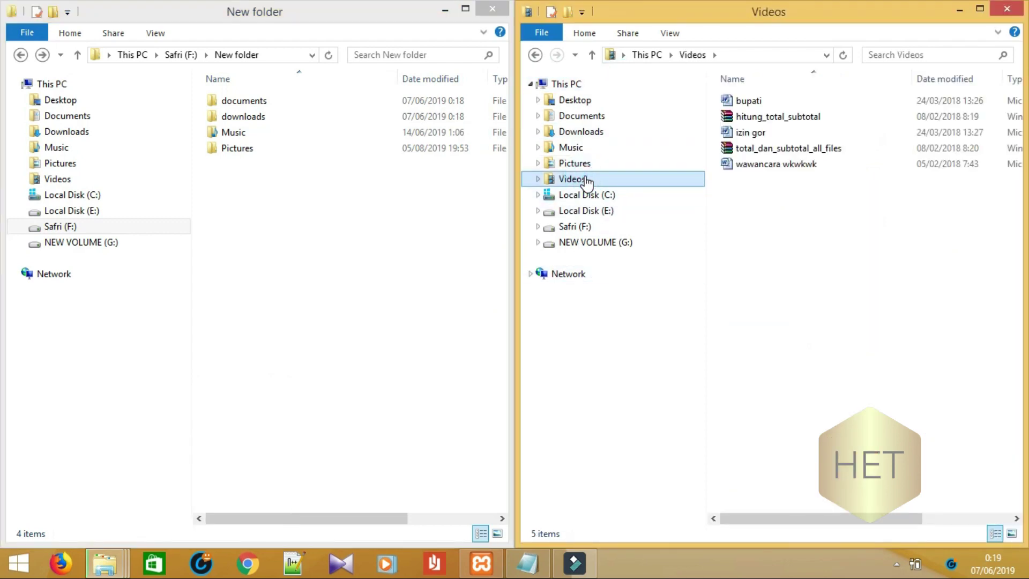
right_click(586, 182)
mouse_move(638, 303)
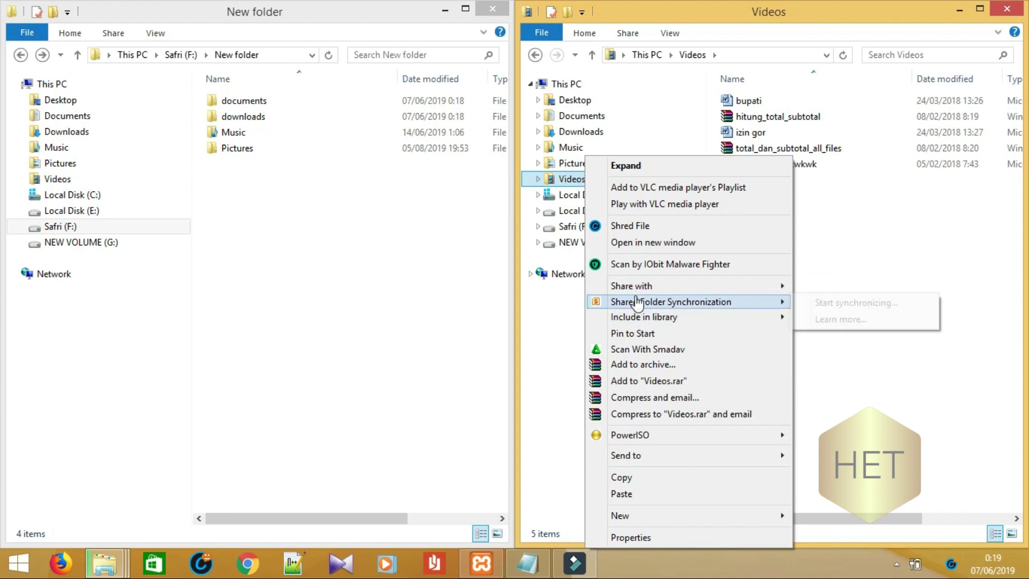
click(624, 478)
right_click(260, 193)
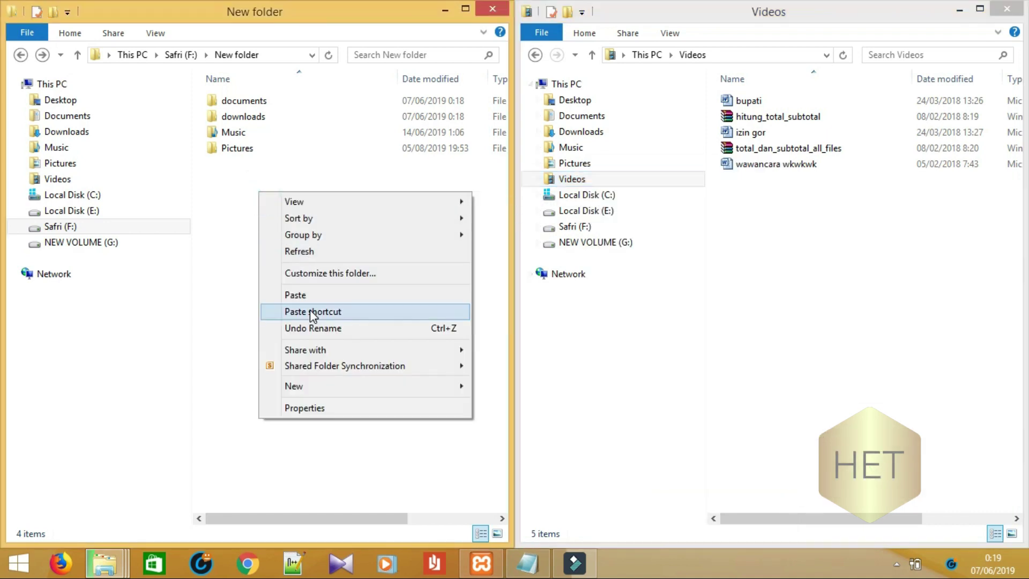
click(311, 296)
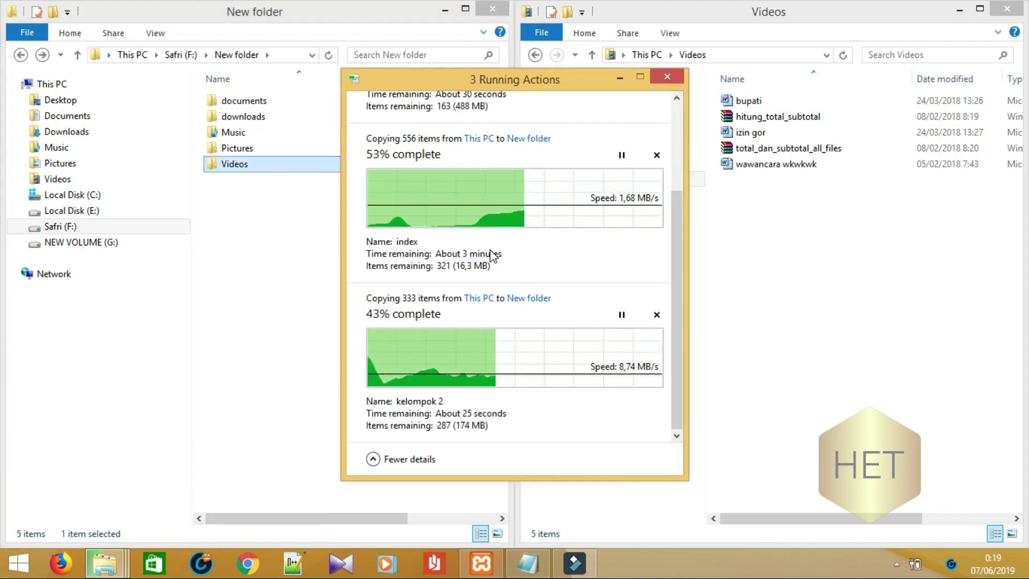
scroll(679, 239, up, 3)
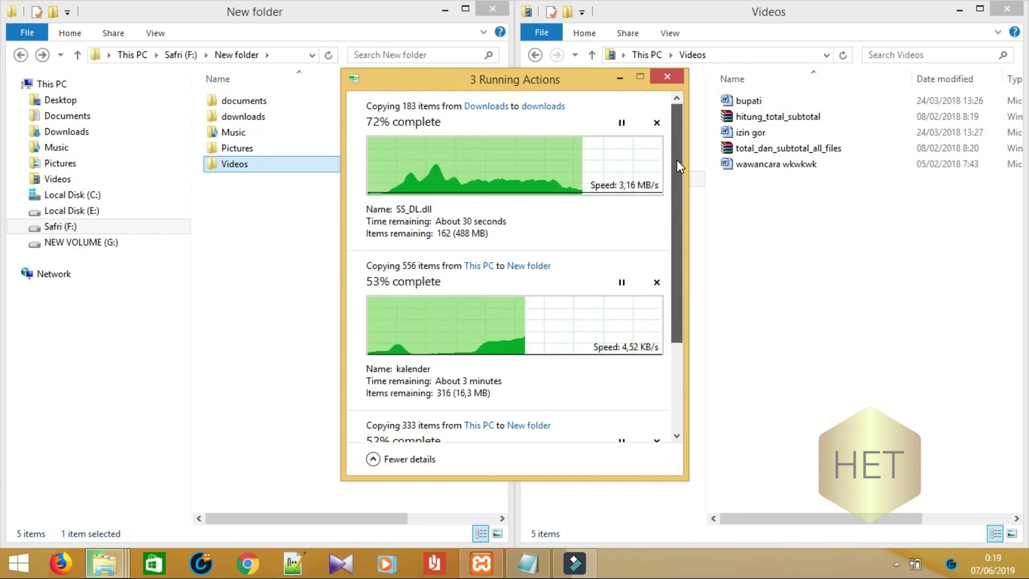
scroll(660, 322, down, 3)
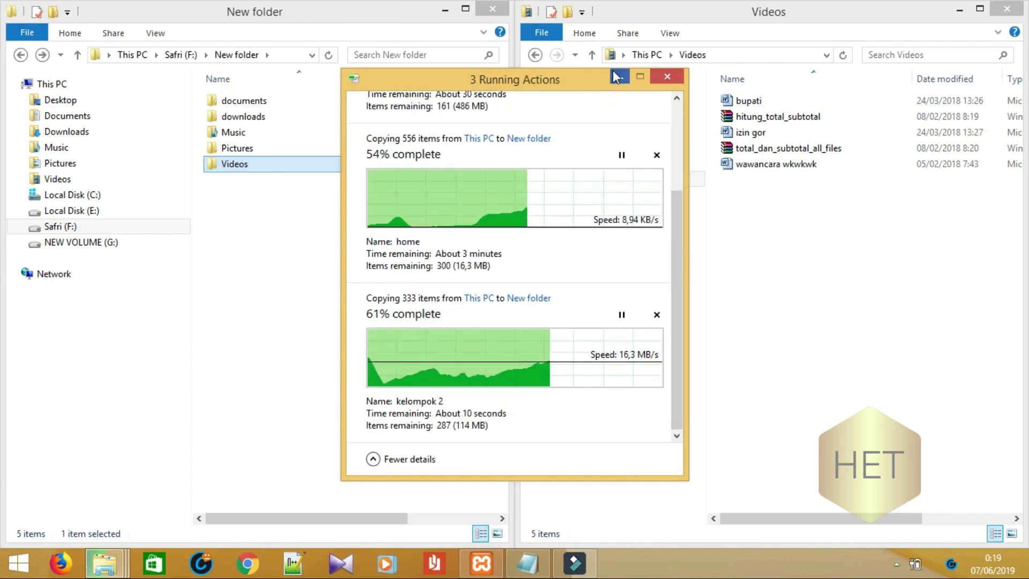
click(620, 78)
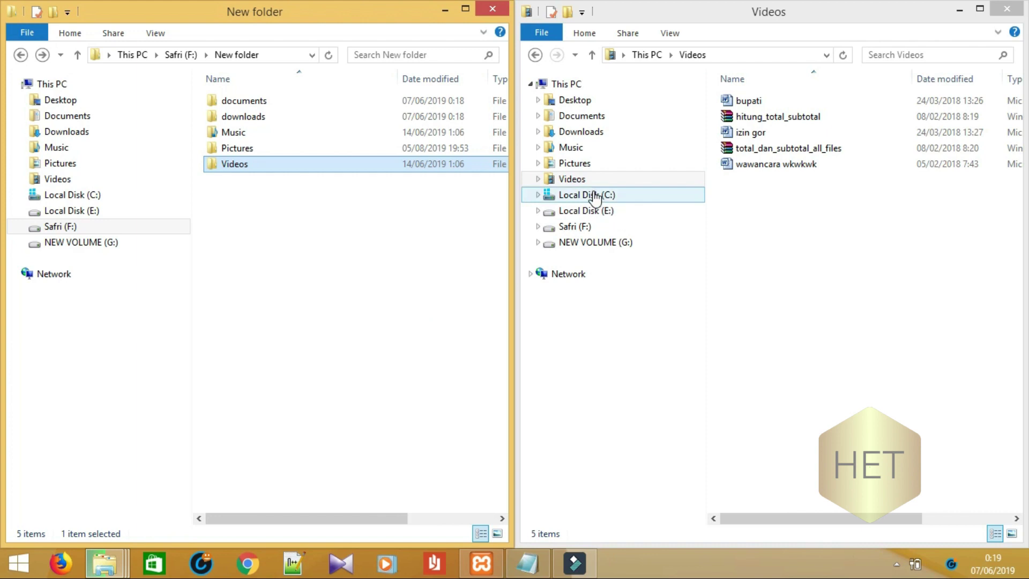
click(587, 185)
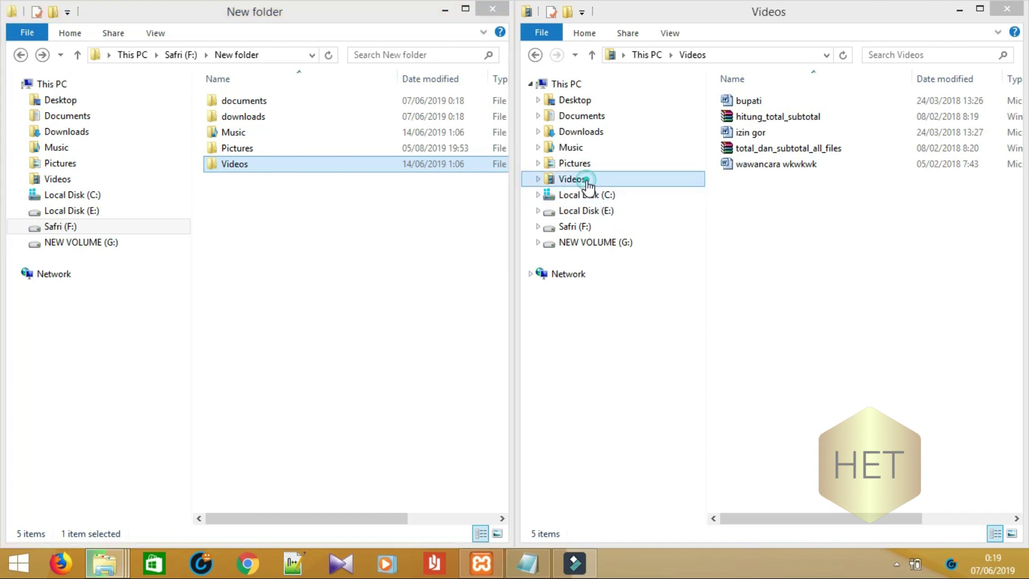
Copy the "lagu wajib" folder from Desktop into New folder on drive F: and minimize the progress window
click(588, 102)
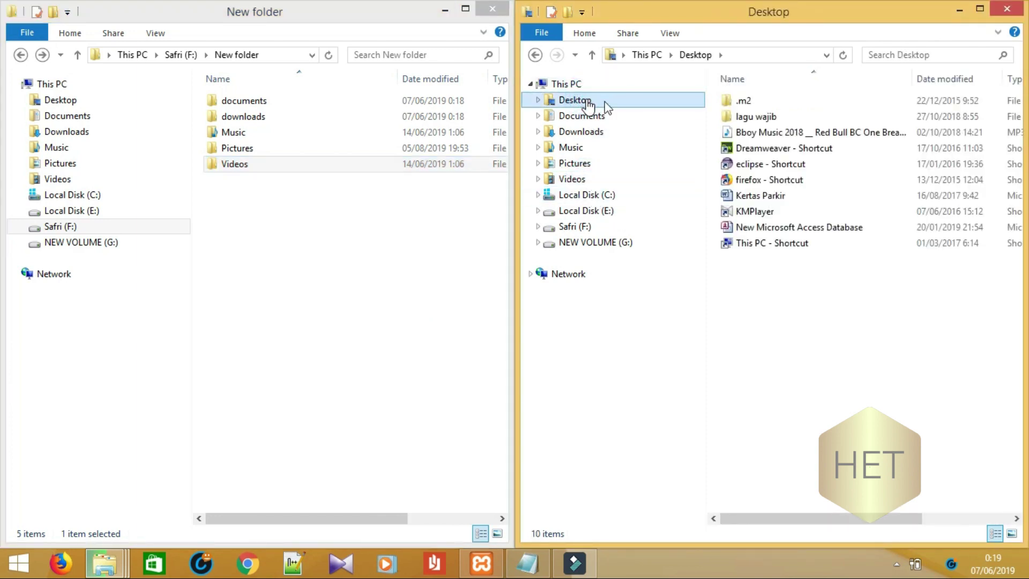
click(756, 118)
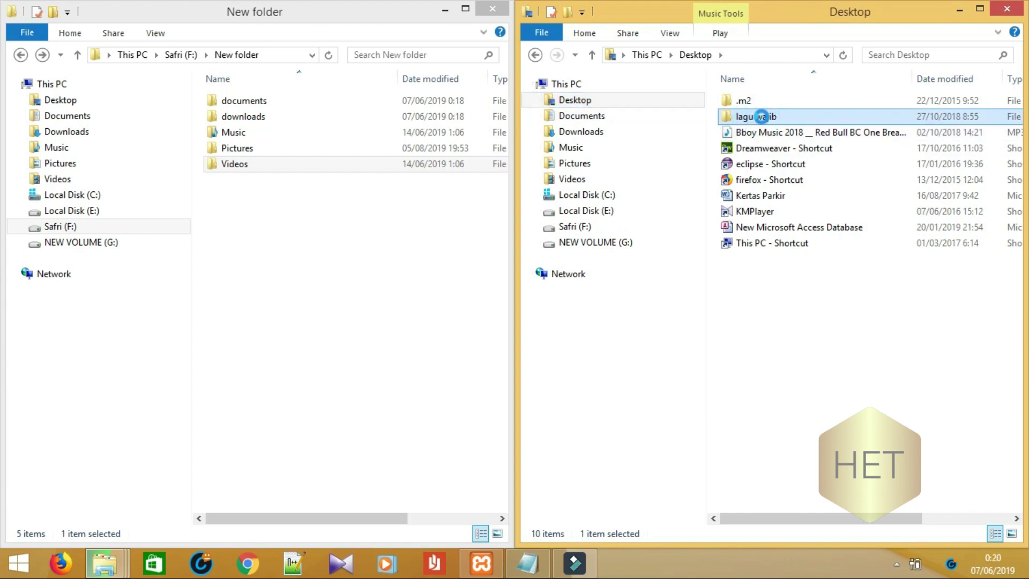
right_click(762, 119)
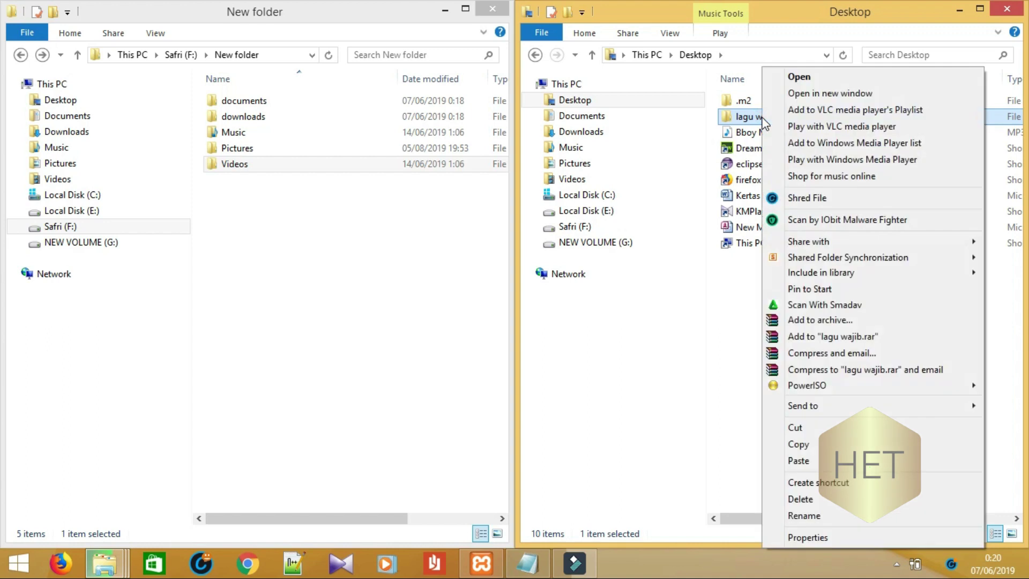
click(799, 448)
right_click(256, 216)
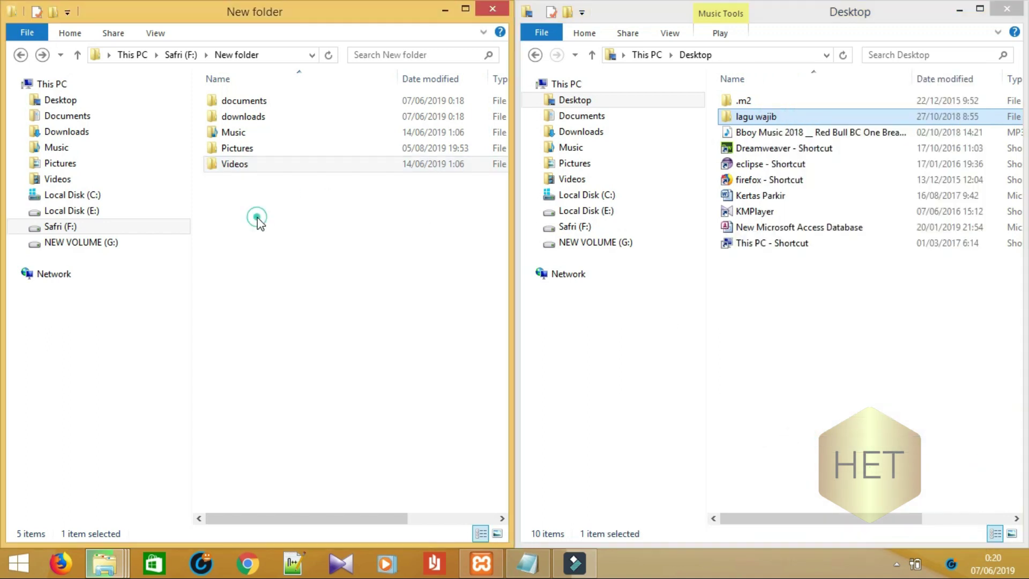
click(293, 321)
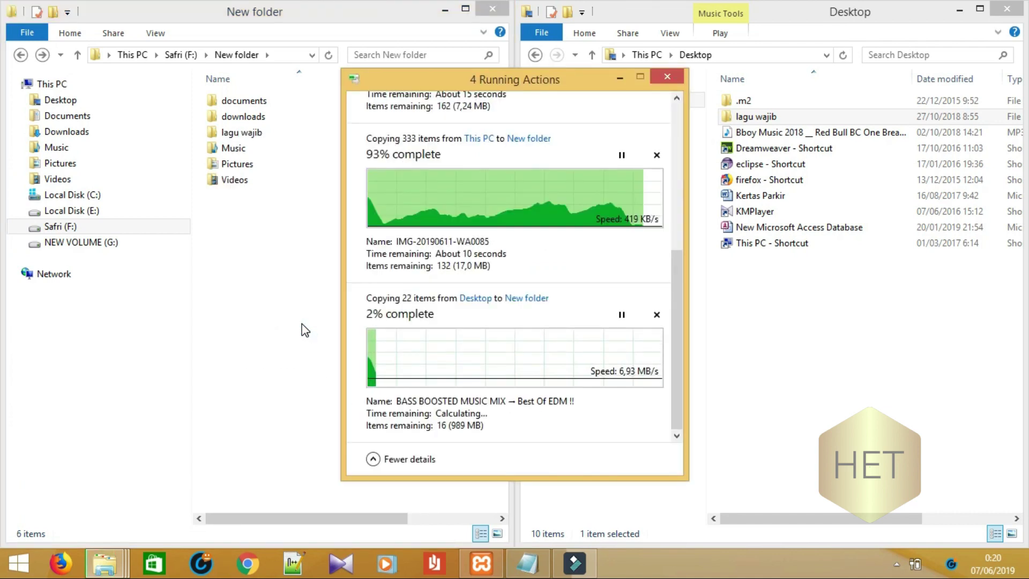
click(619, 78)
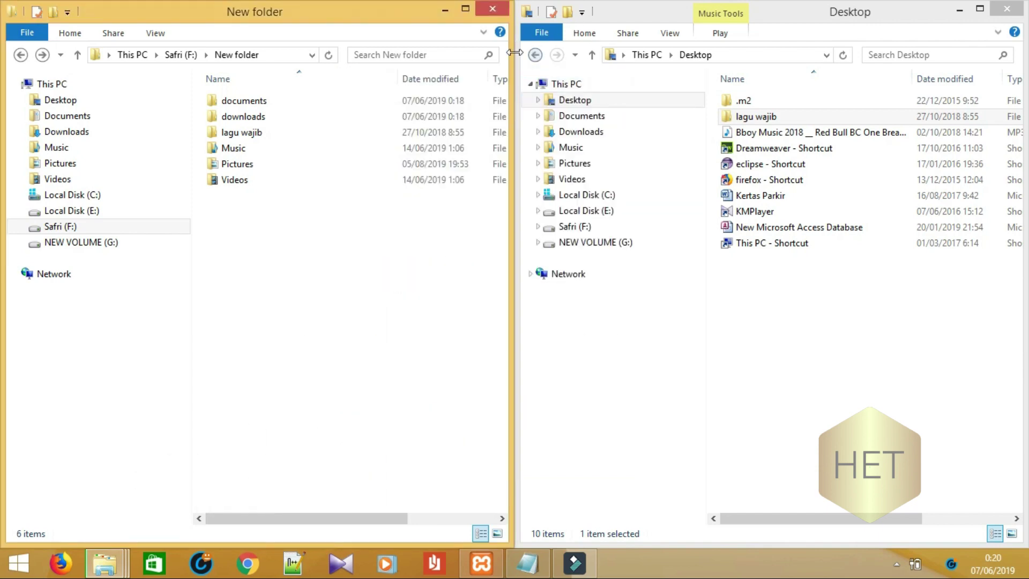
Open the properties of the xampp folder on Local Disk (C:)
click(600, 195)
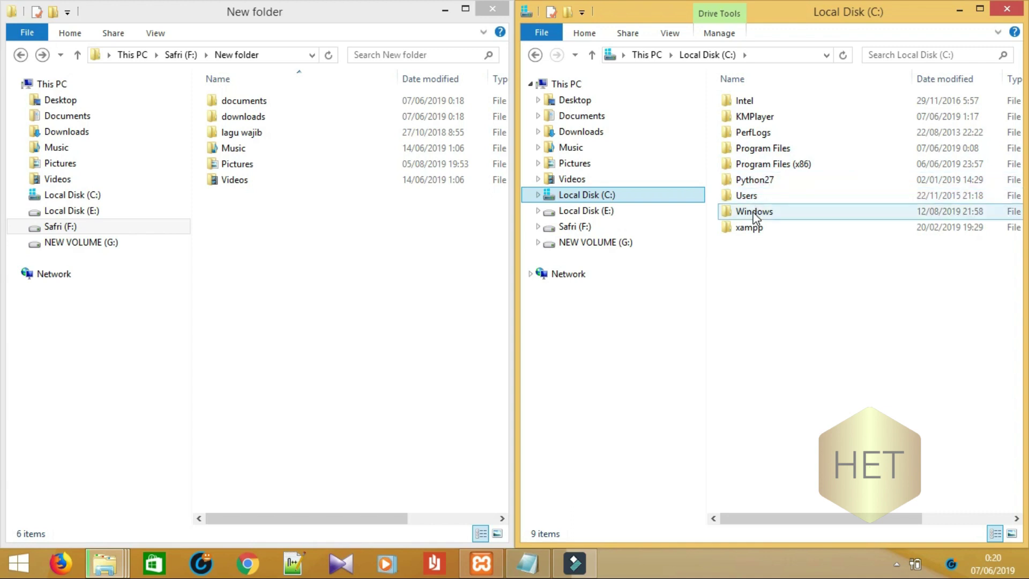
click(753, 228)
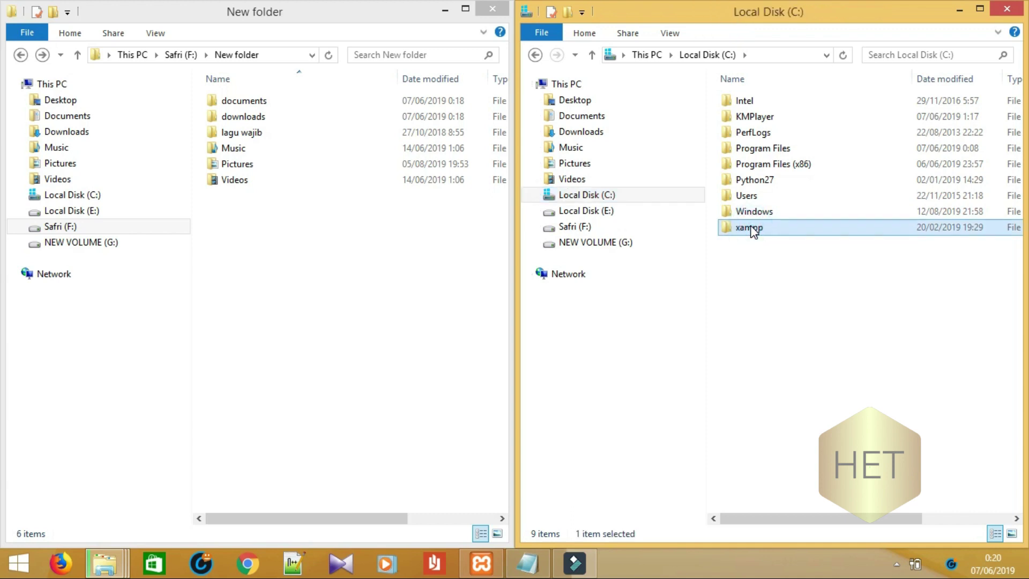
right_click(753, 228)
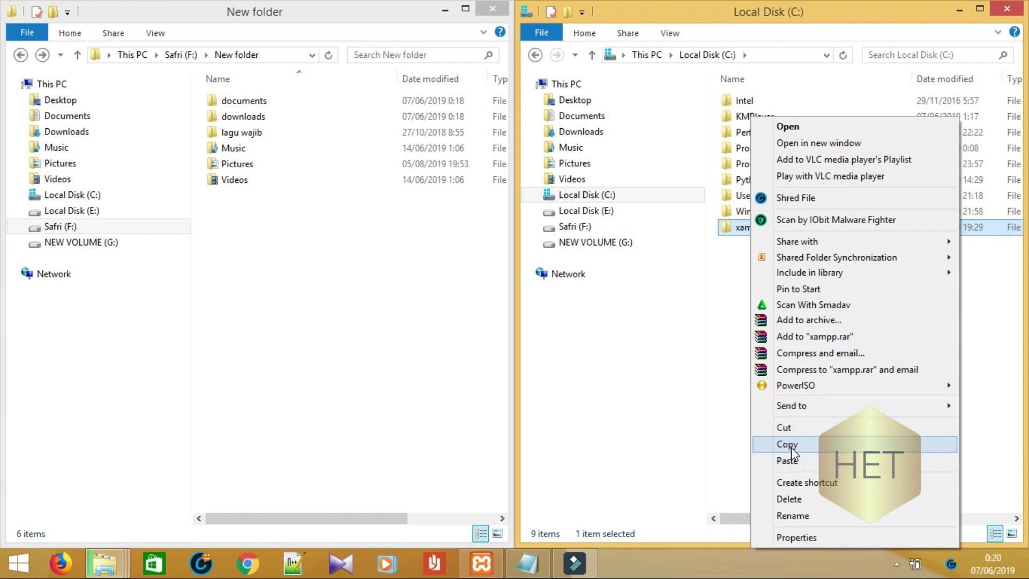
click(815, 537)
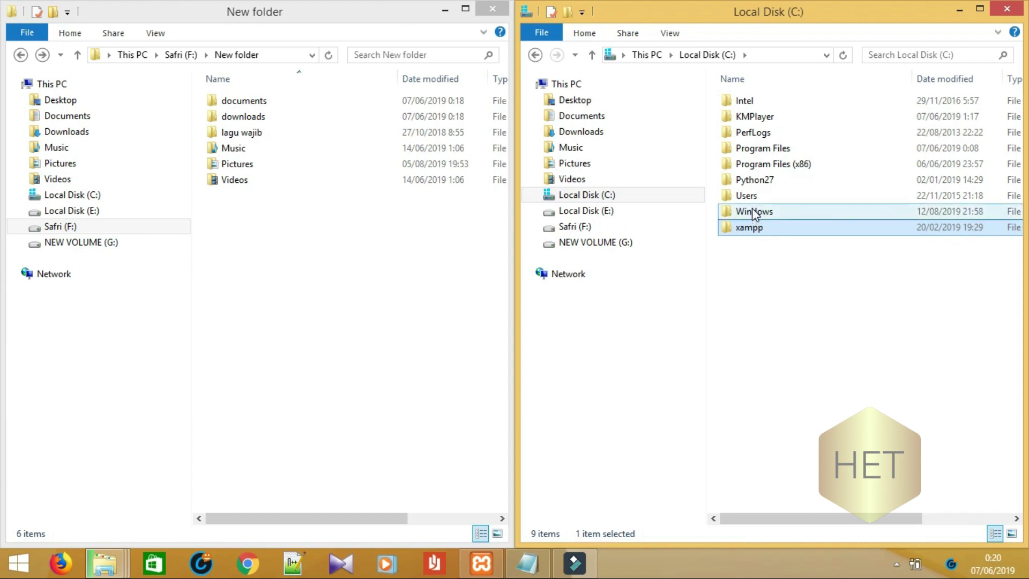
Check the size of the xampp folder on Local Disk (C:) in its properties and close the properties window
mouse_move(752, 208)
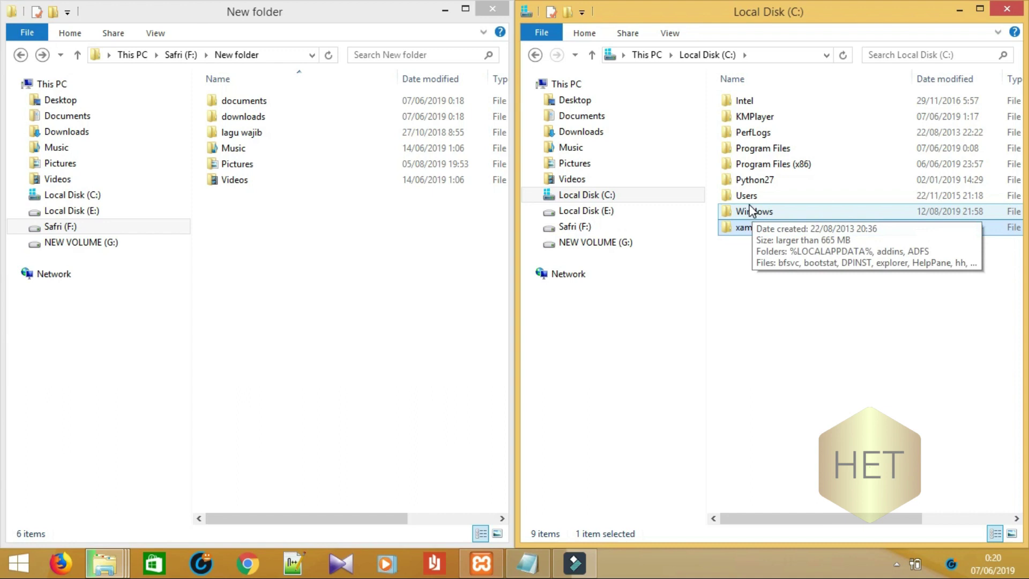
right_click(743, 230)
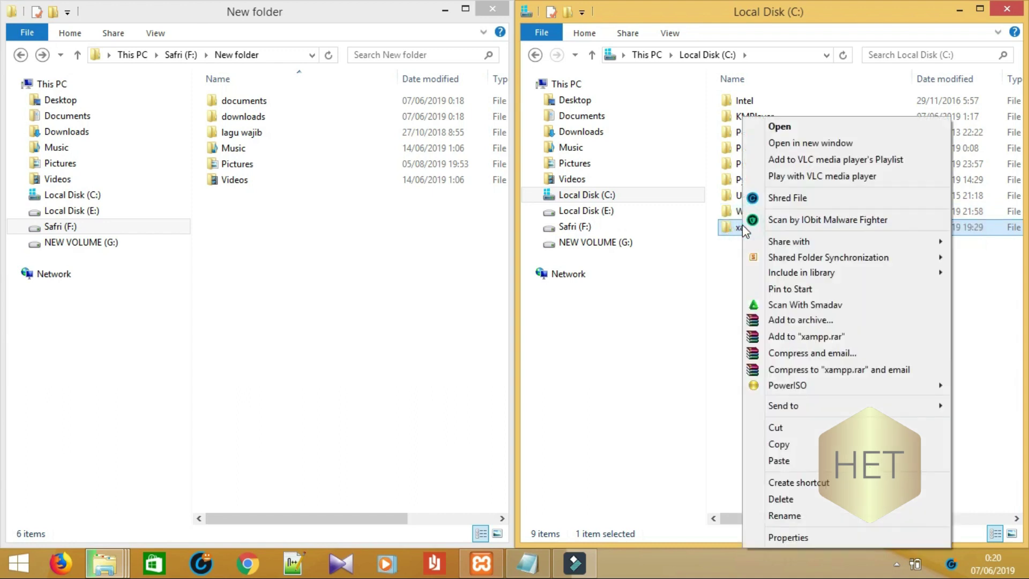
click(793, 537)
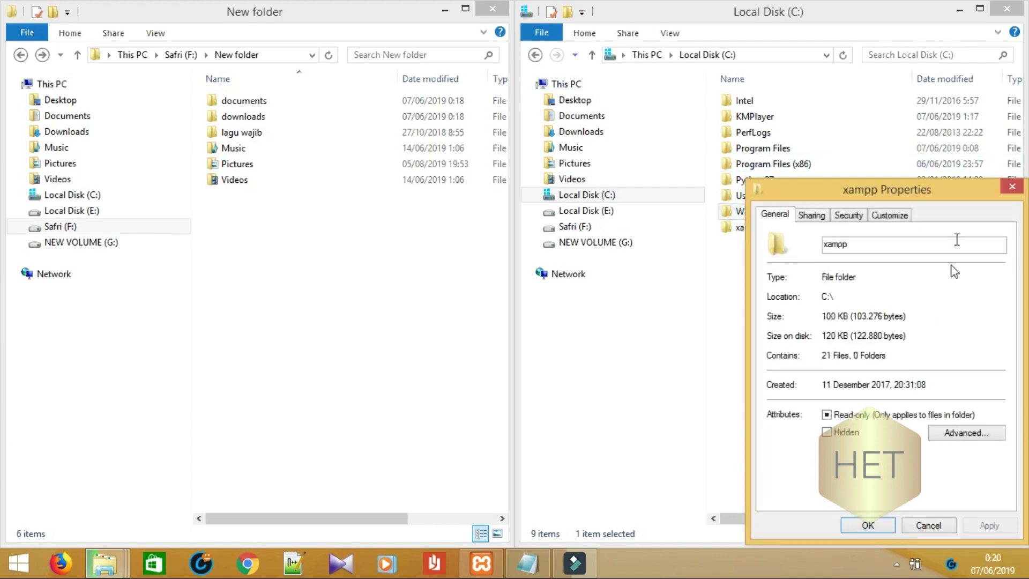
drag(956, 193, 844, 140)
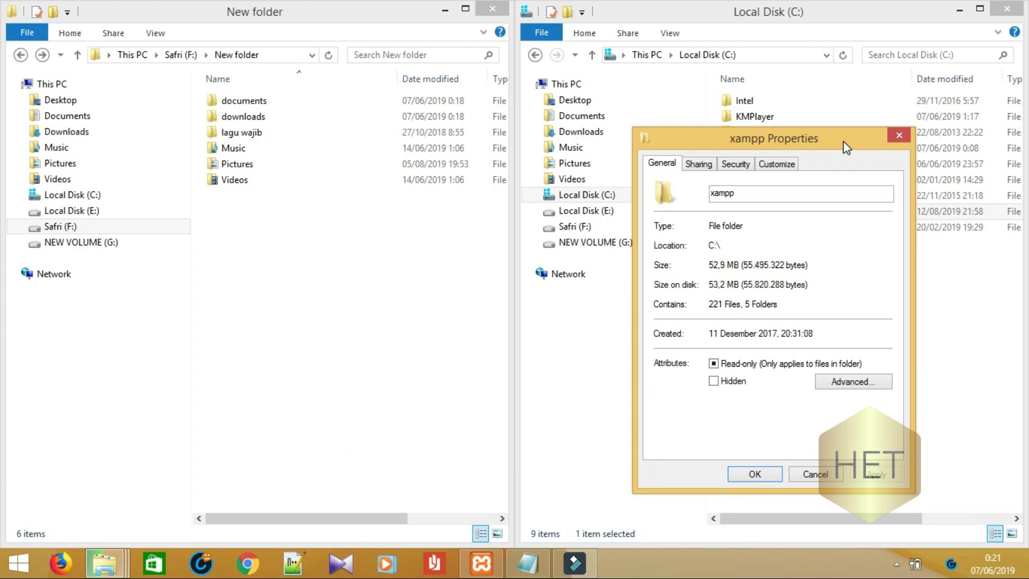
click(900, 136)
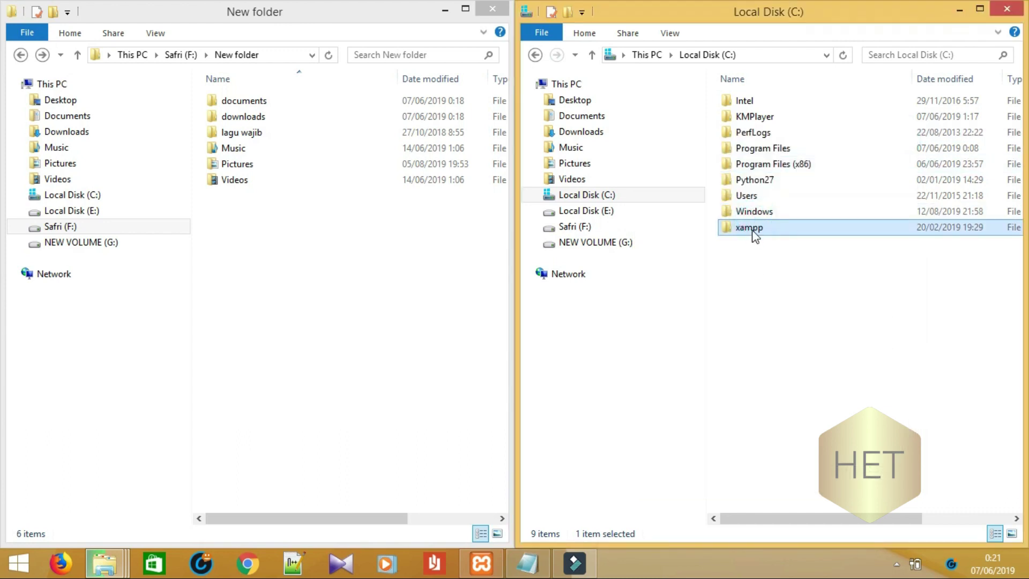
Copy the xampp folder from Local Disk (C:) into New folder on drive F:
right_click(754, 231)
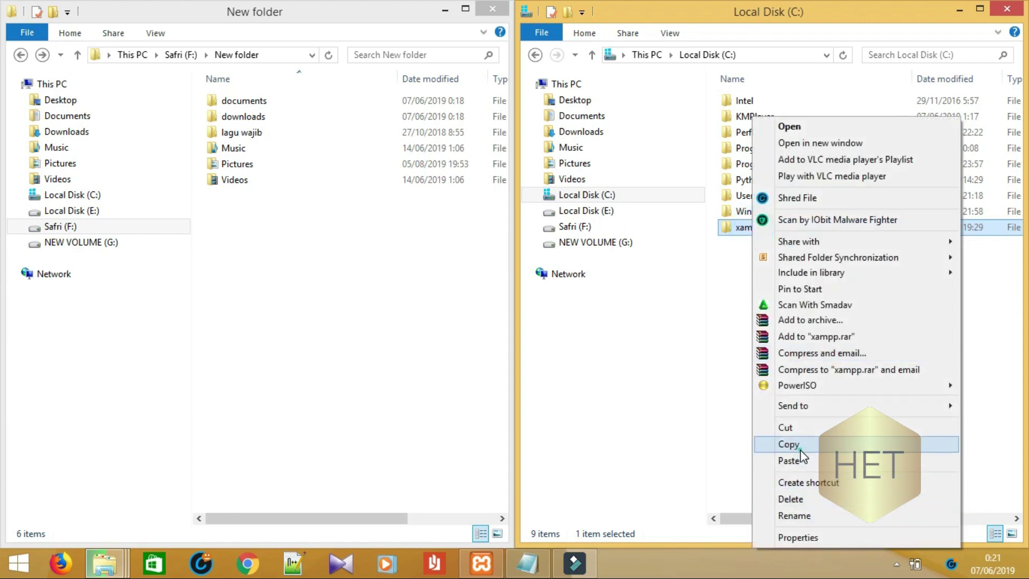
click(800, 450)
click(254, 233)
right_click(254, 233)
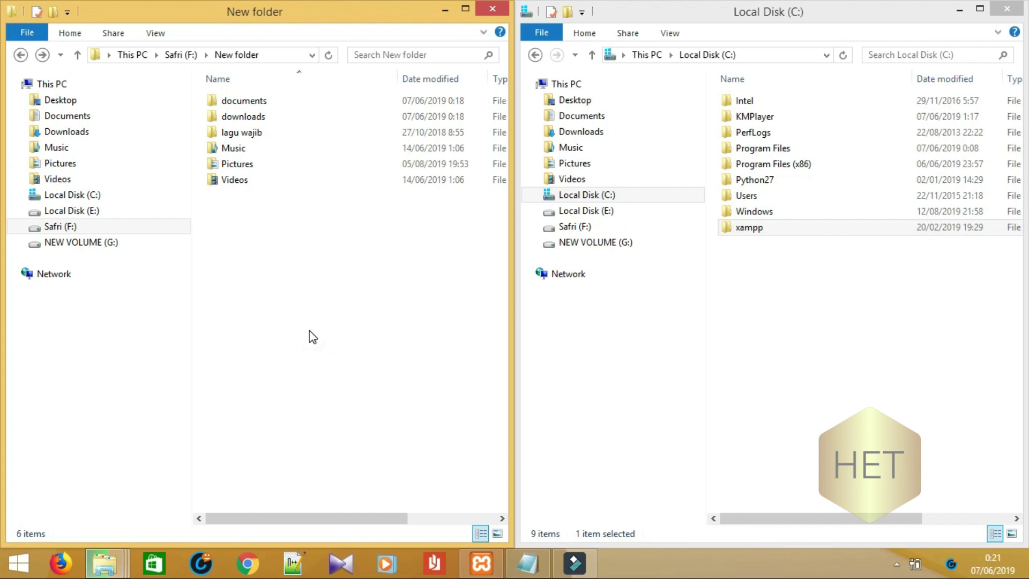
key(ctrl+v)
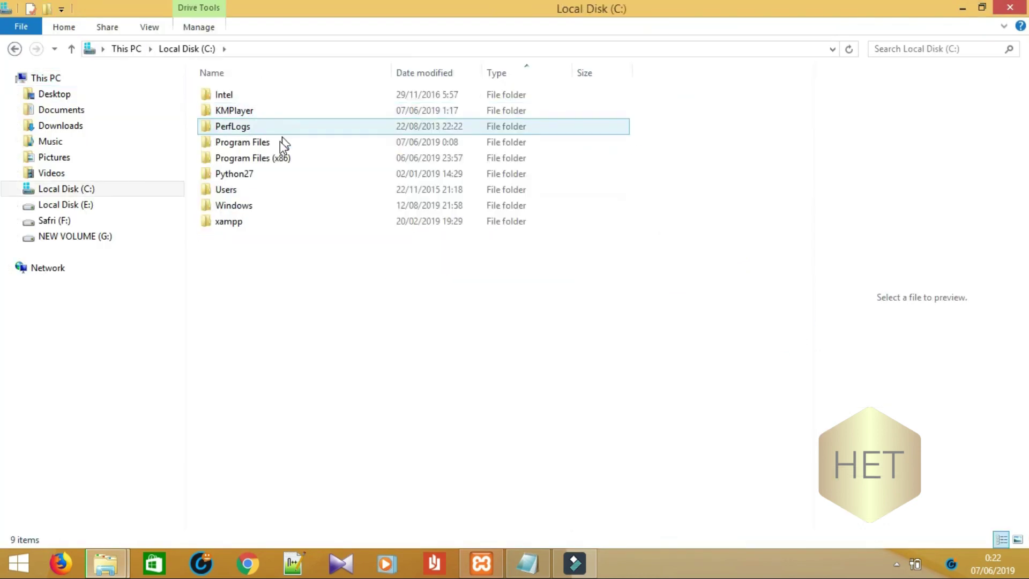
Close the drive C: window and view the system properties of This PC from a new File Explorer window
key(alt+Up)
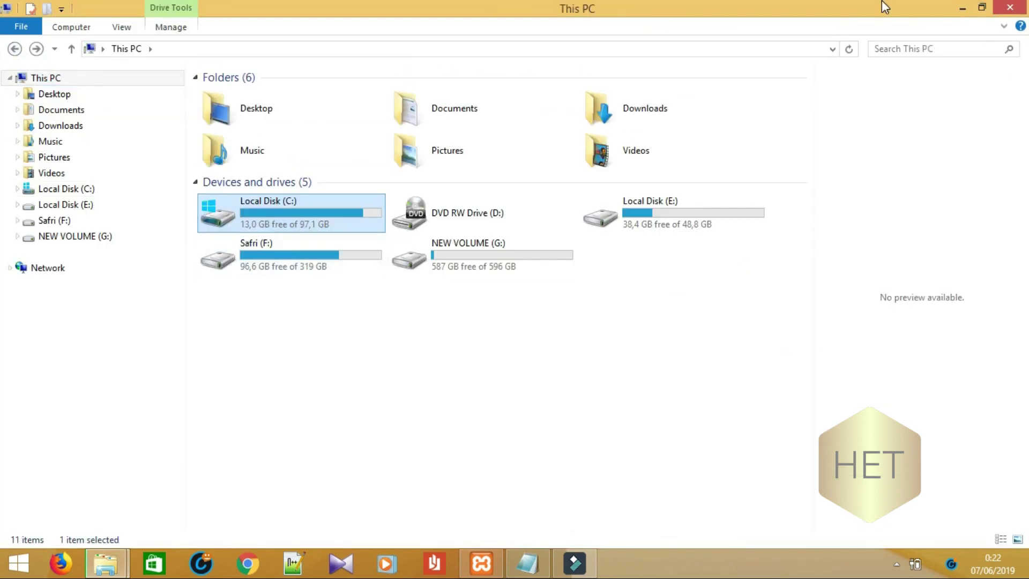
click(1010, 8)
right_click(107, 563)
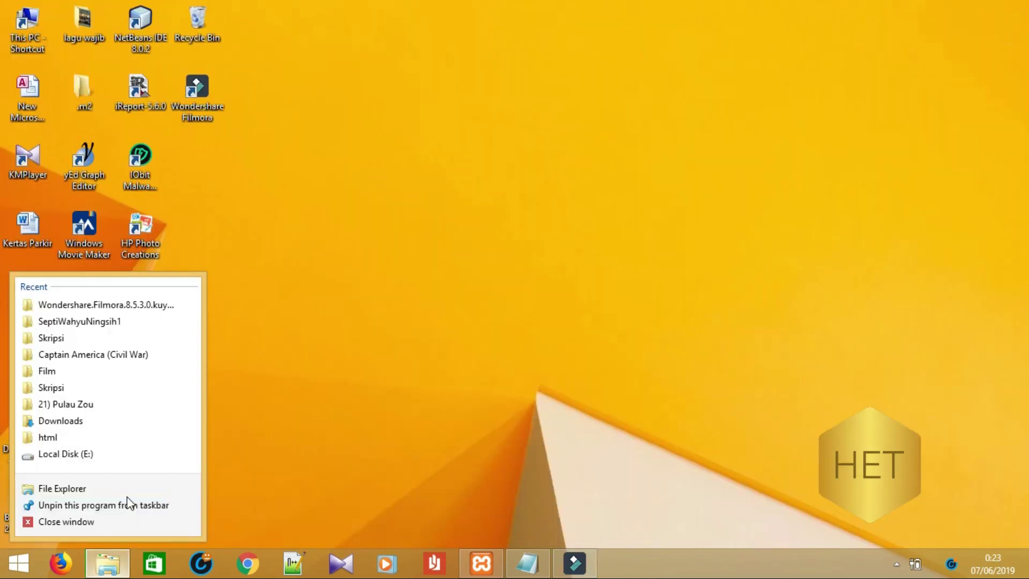
click(127, 488)
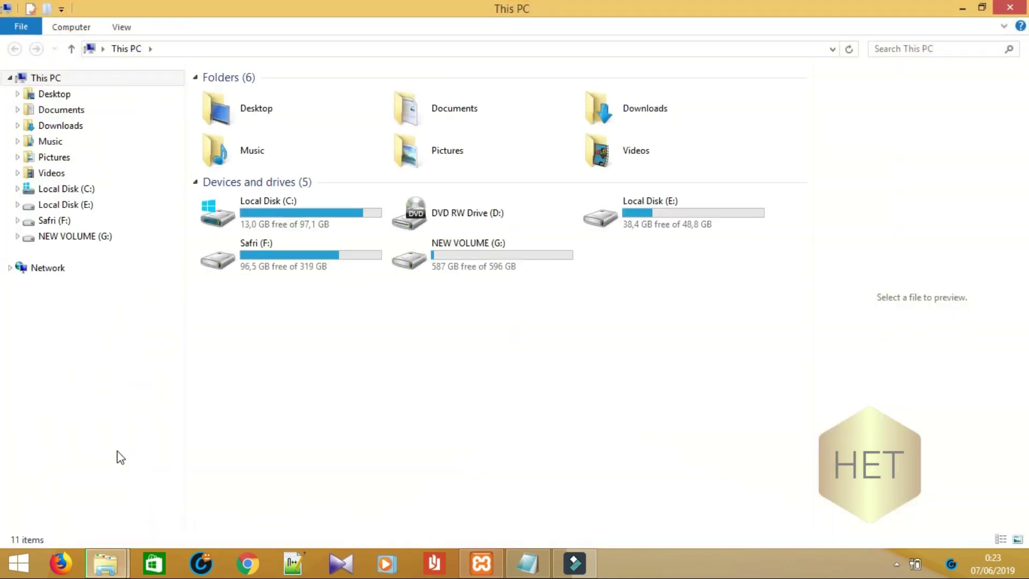
right_click(63, 85)
click(115, 261)
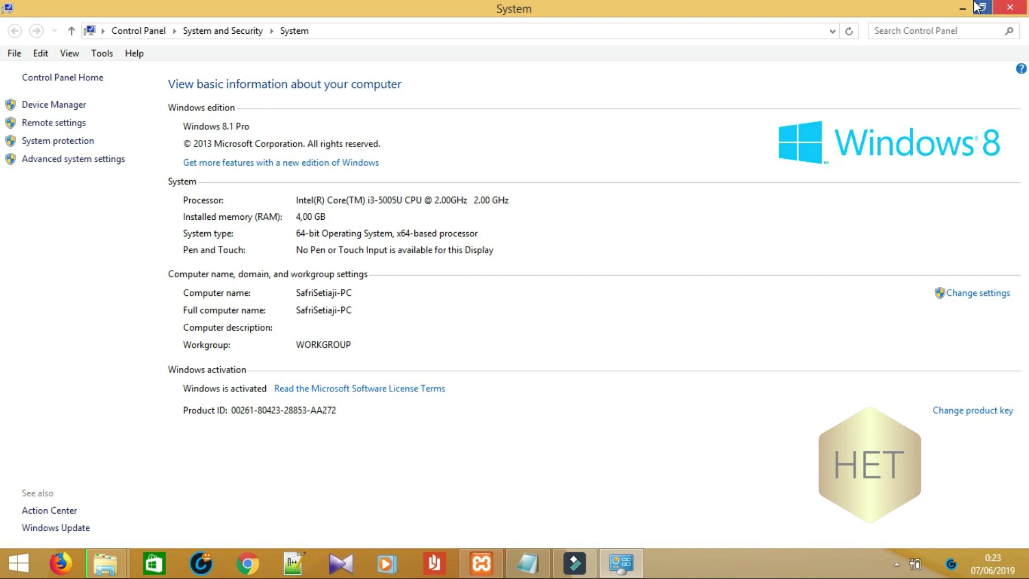
Run dxdiag, review the System and Display information in the DirectX Diagnostic Tool, and close it
click(797, 369)
key(super+r)
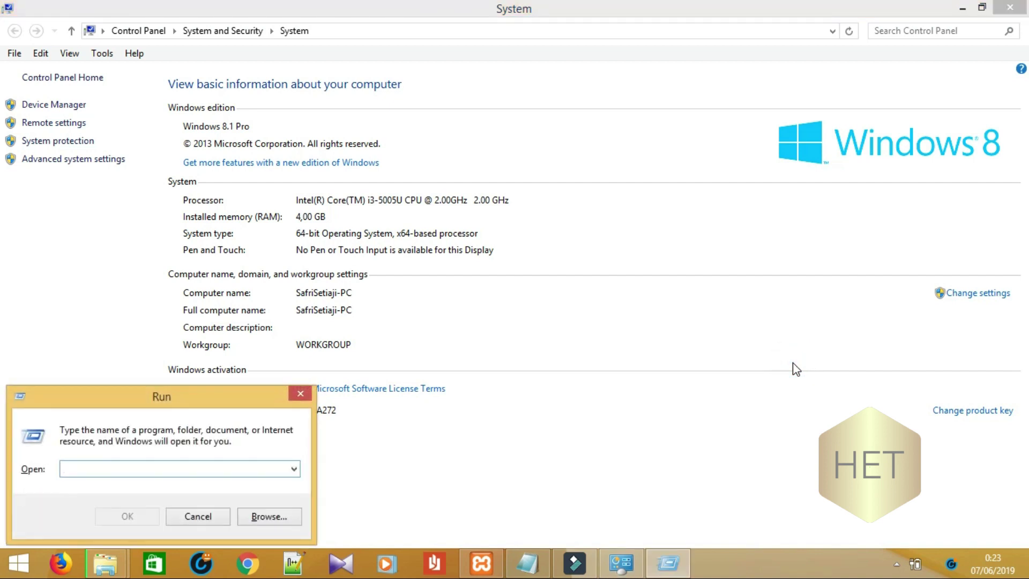
text(dx)
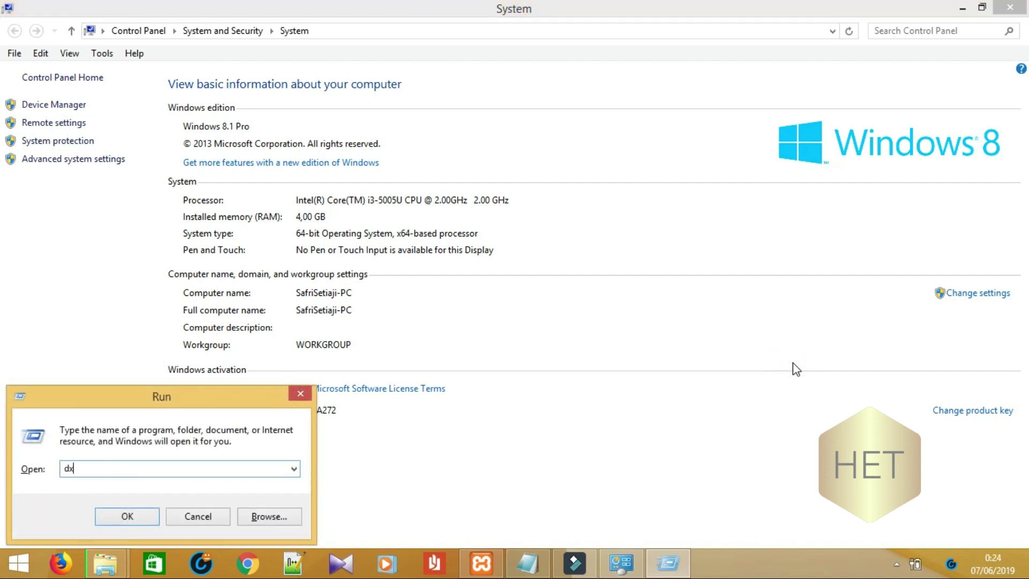
text(diag)
click(122, 520)
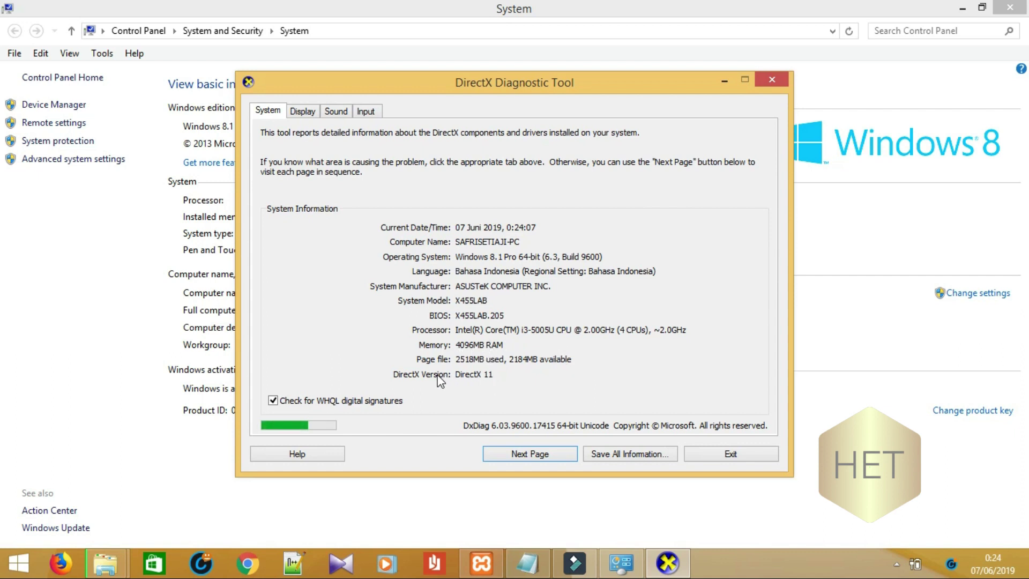
click(311, 110)
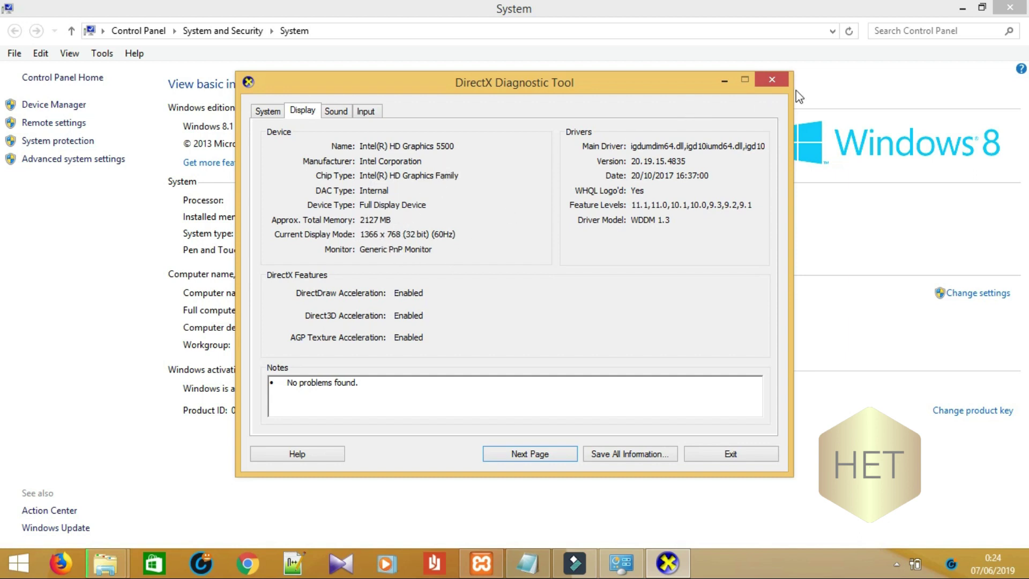
click(770, 81)
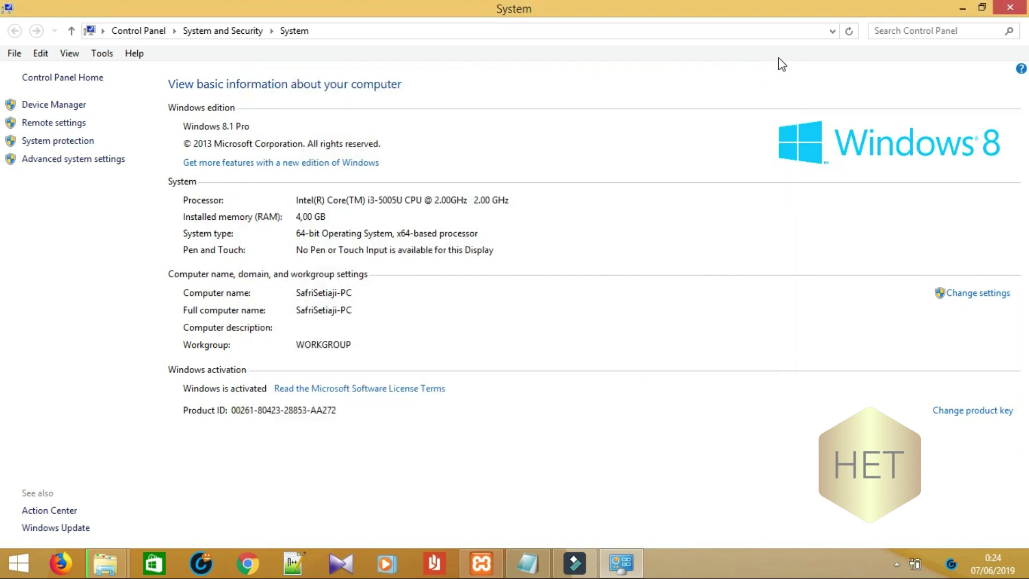
Examine the display adapters, network adapters and sensors in Device Manager, and close it along with the System and This PC windows
click(56, 104)
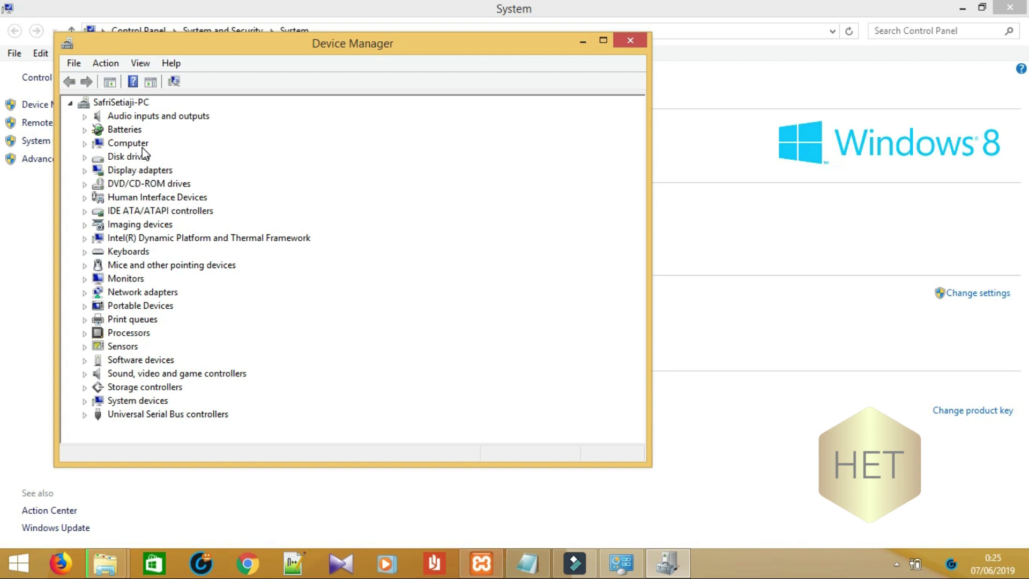
double_click(140, 171)
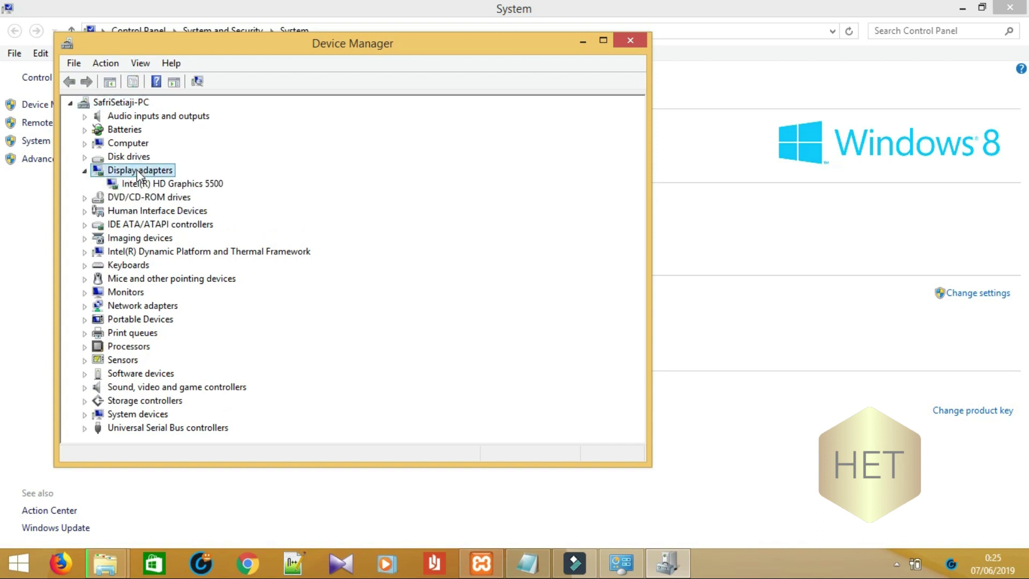
click(159, 185)
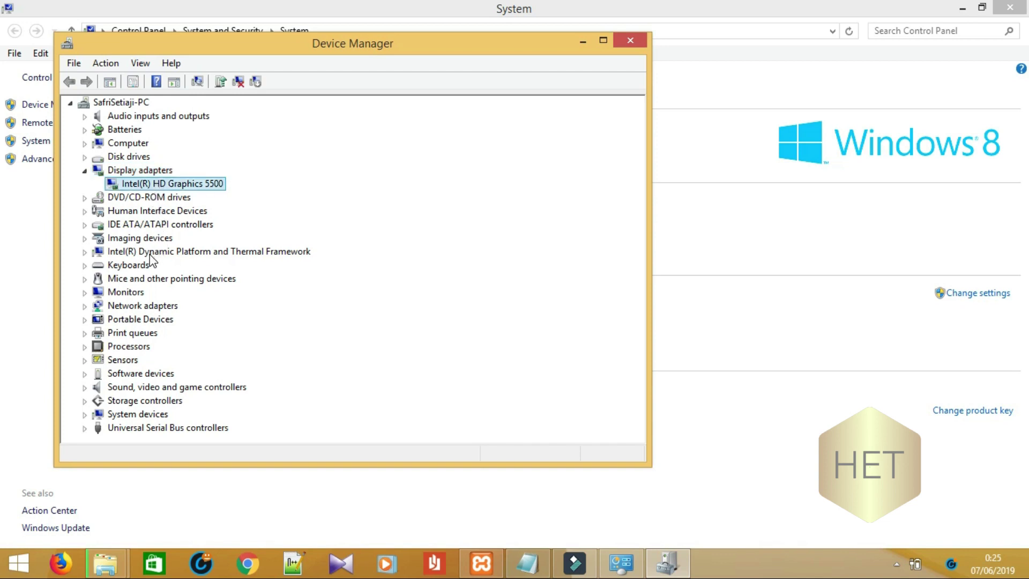
double_click(133, 310)
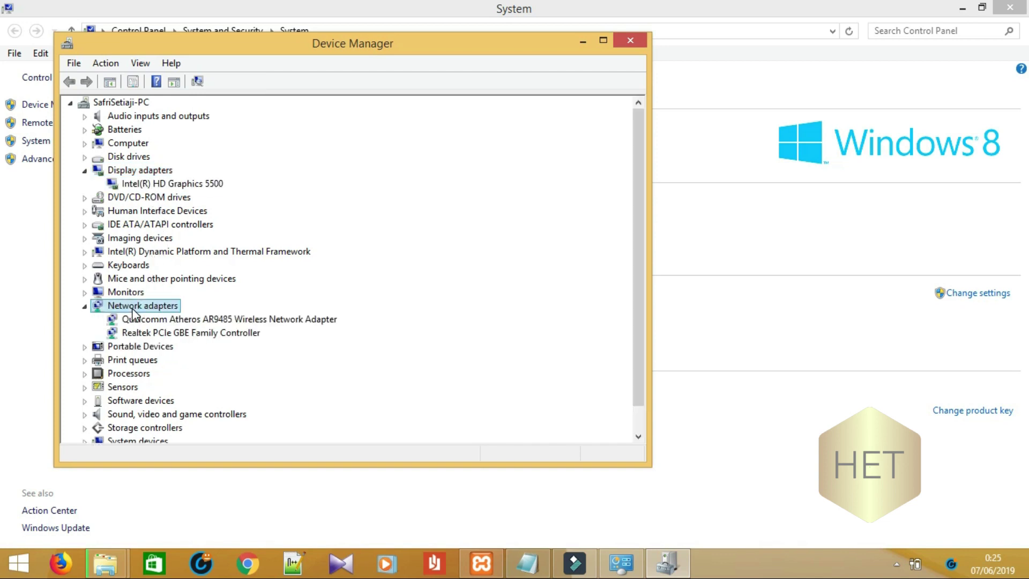
click(206, 322)
scroll(185, 351, down, 1)
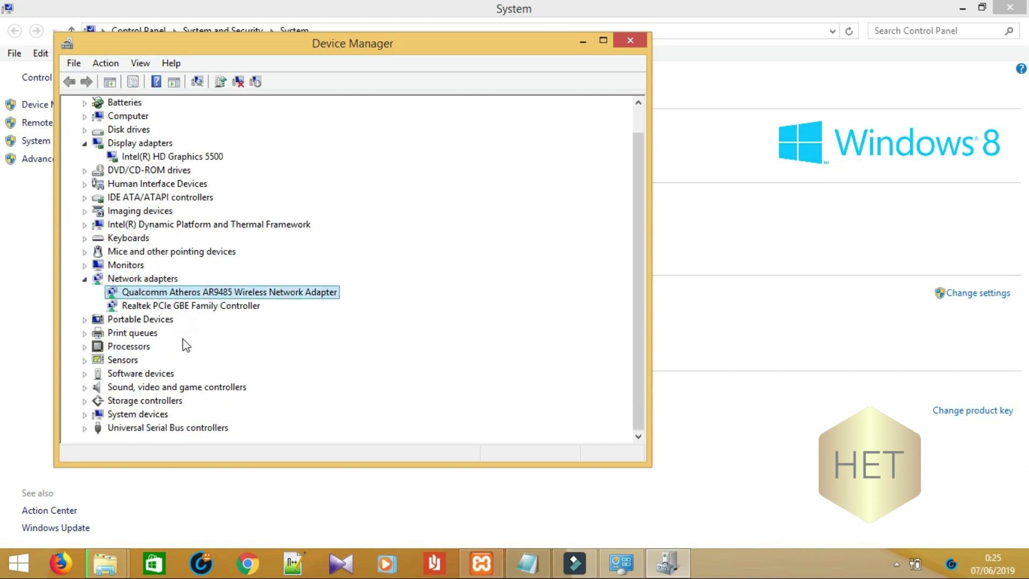
double_click(122, 360)
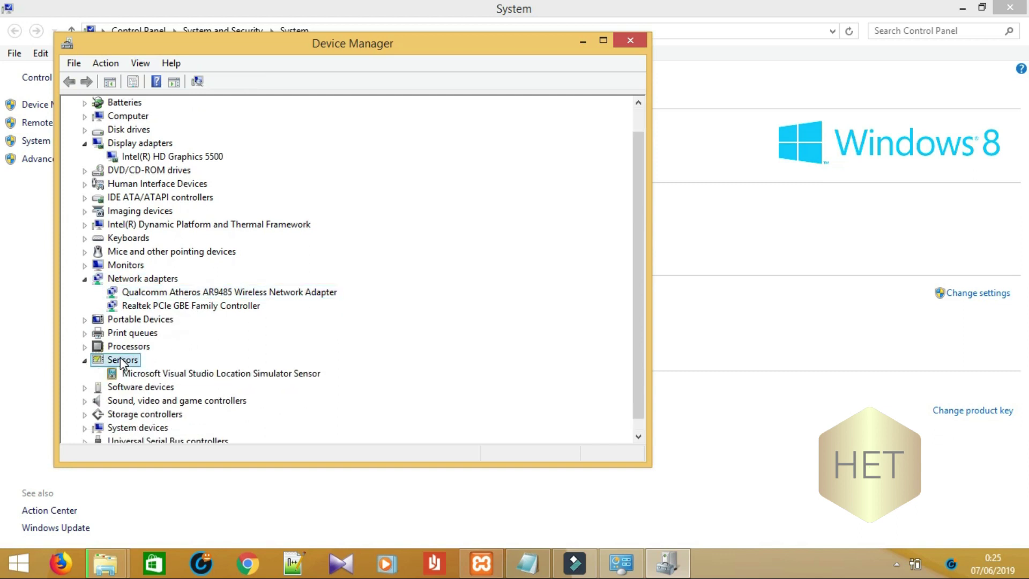
double_click(123, 361)
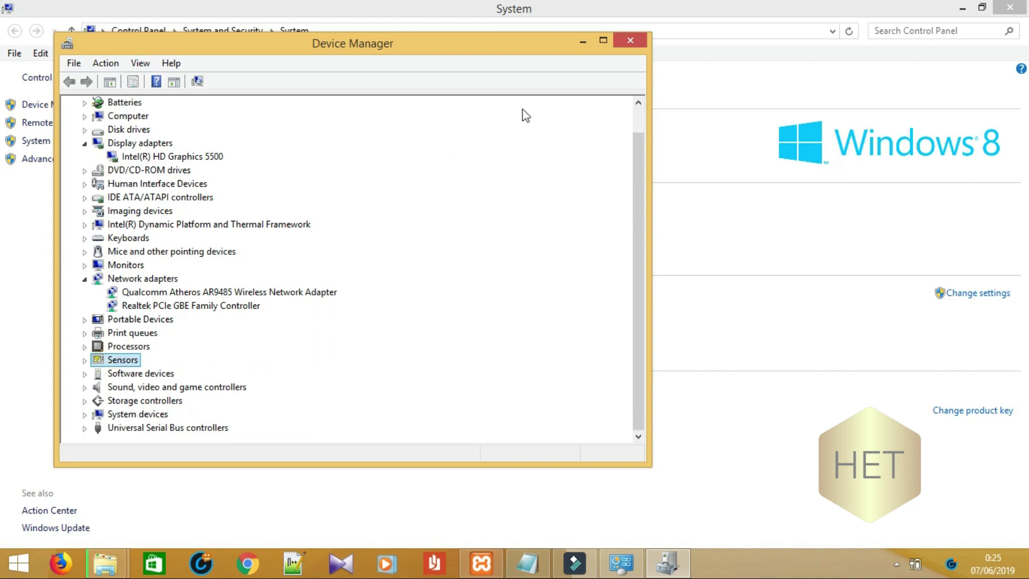
click(630, 41)
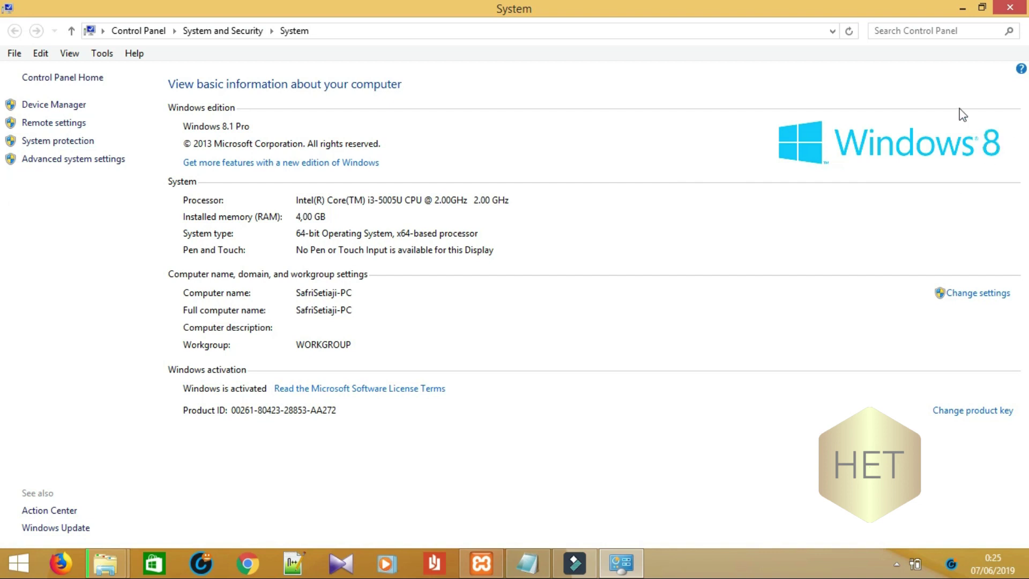
click(1012, 7)
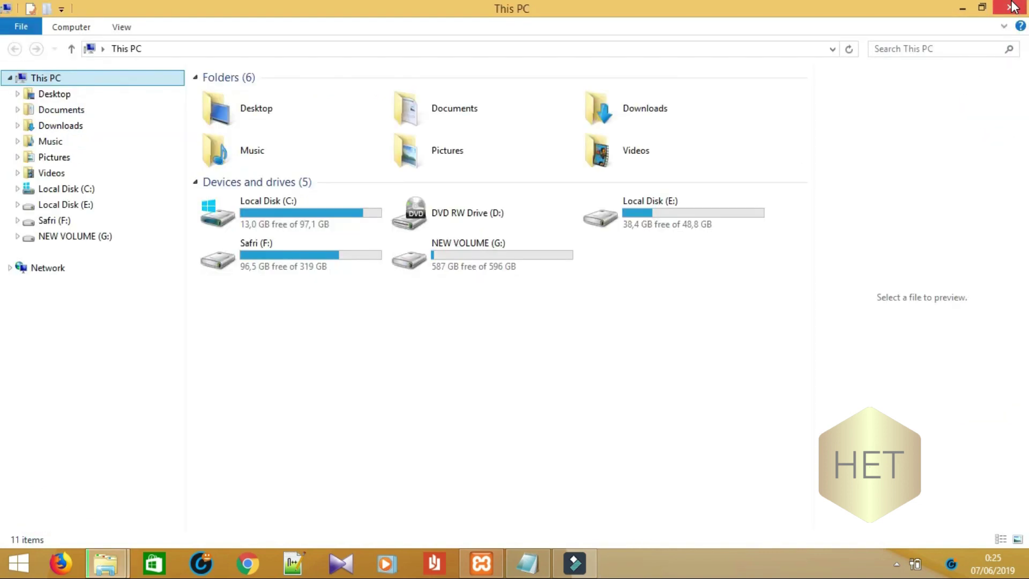
click(1013, 7)
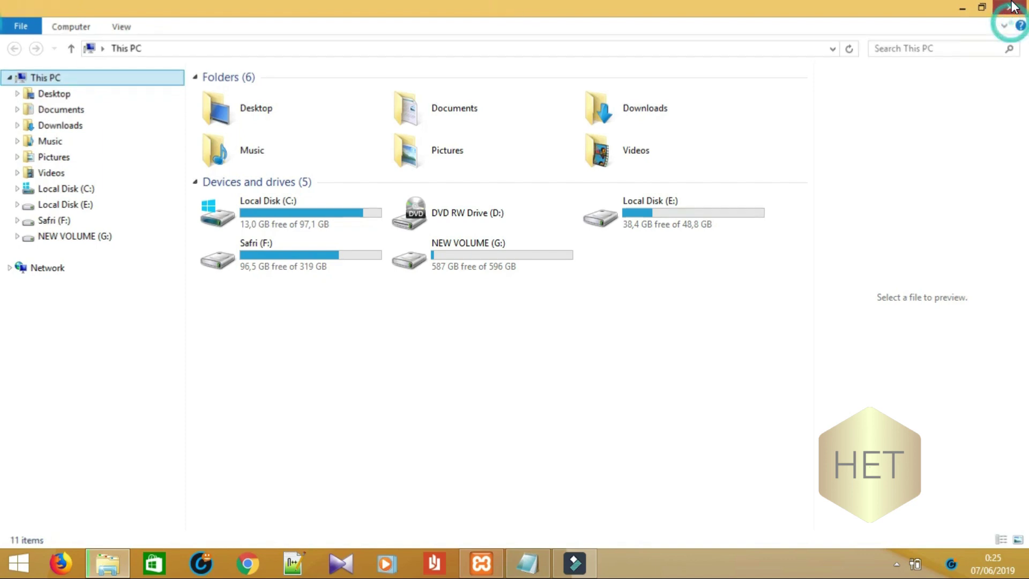